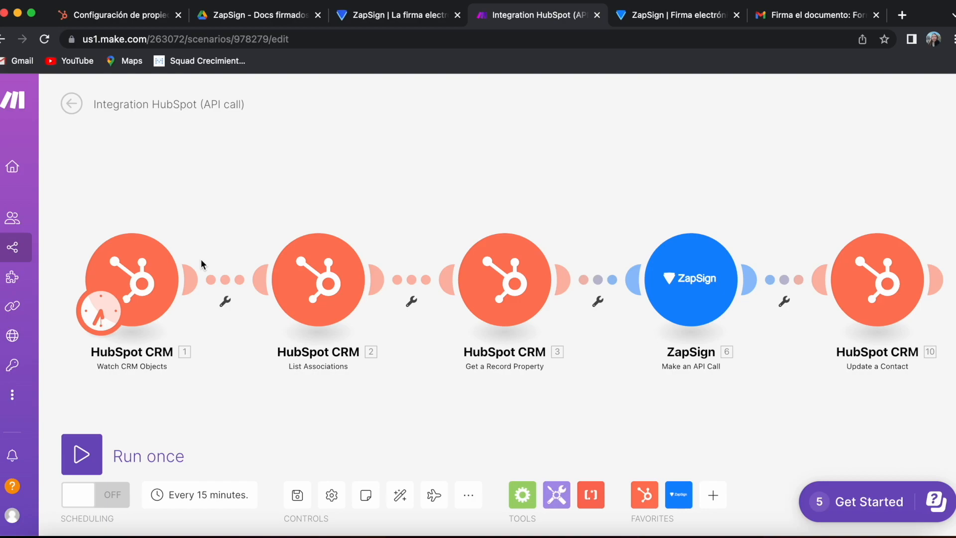
Open the Watch CRM Objects module's settings and choose Contacts as the object type to search.
drag(189, 253, 304, 229)
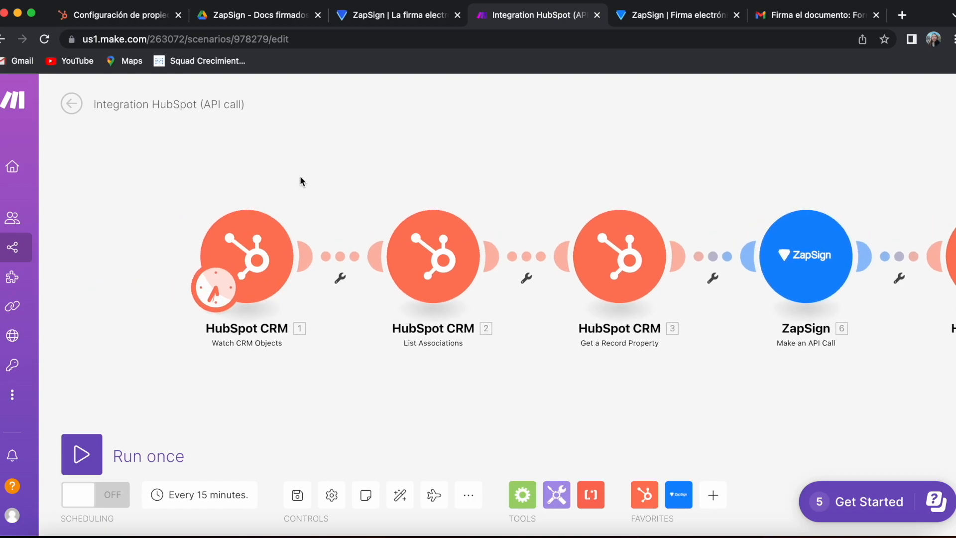
click(242, 261)
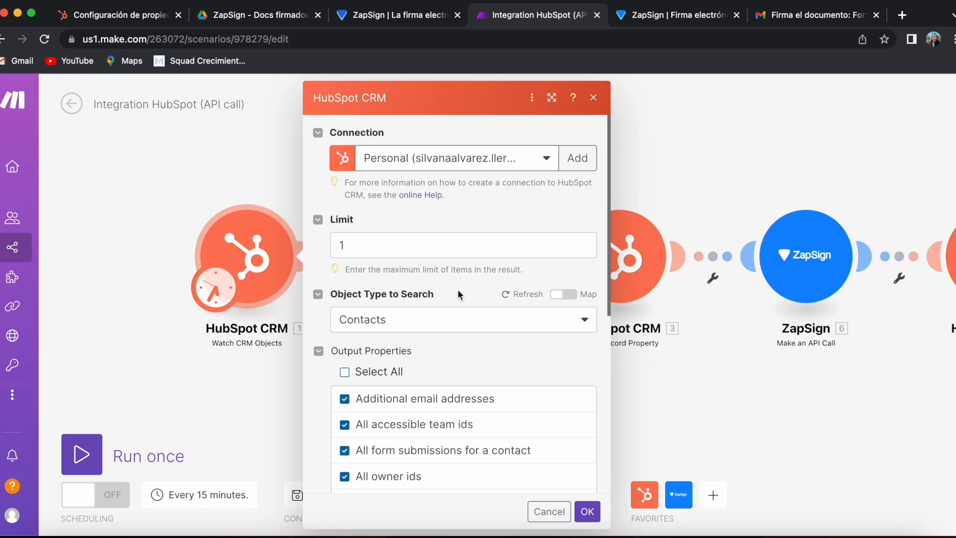
scroll(399, 318, down, 1)
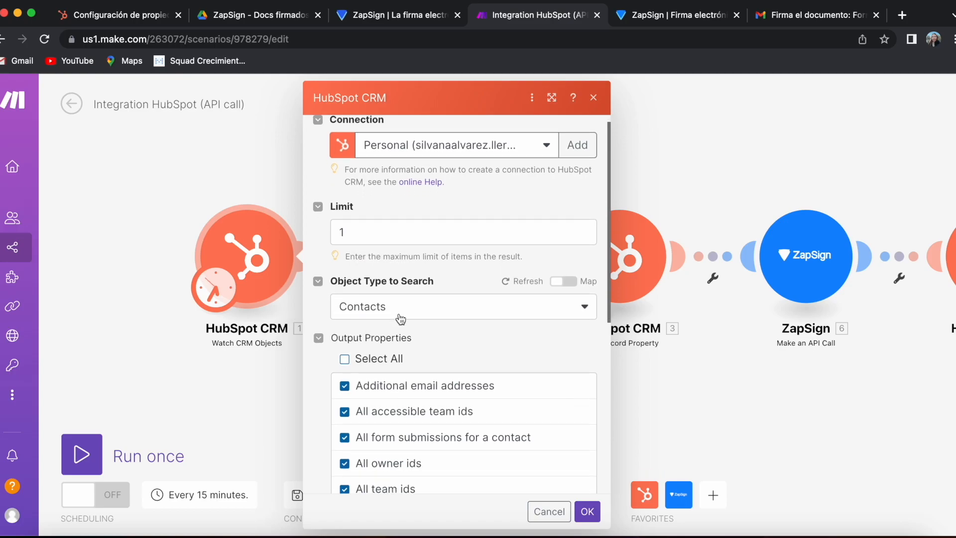
click(397, 304)
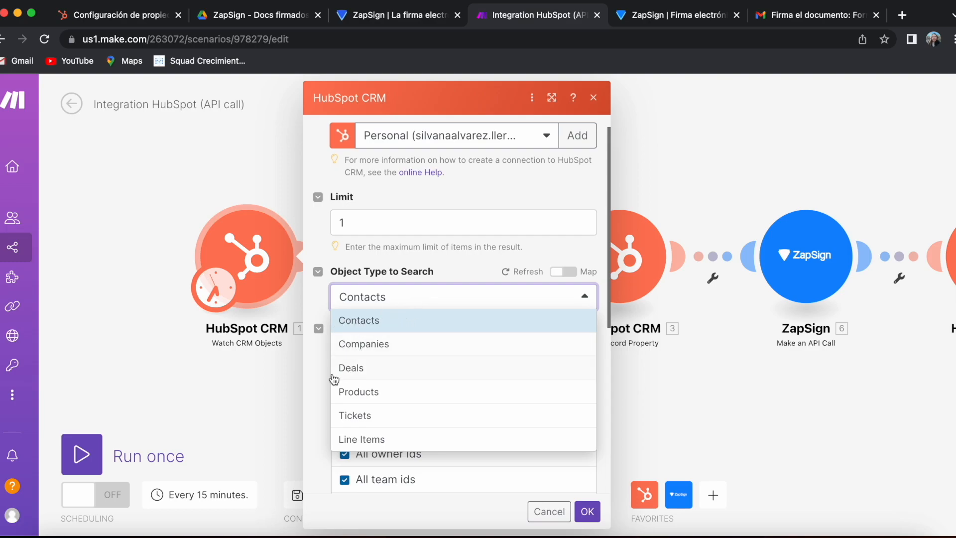
click(451, 320)
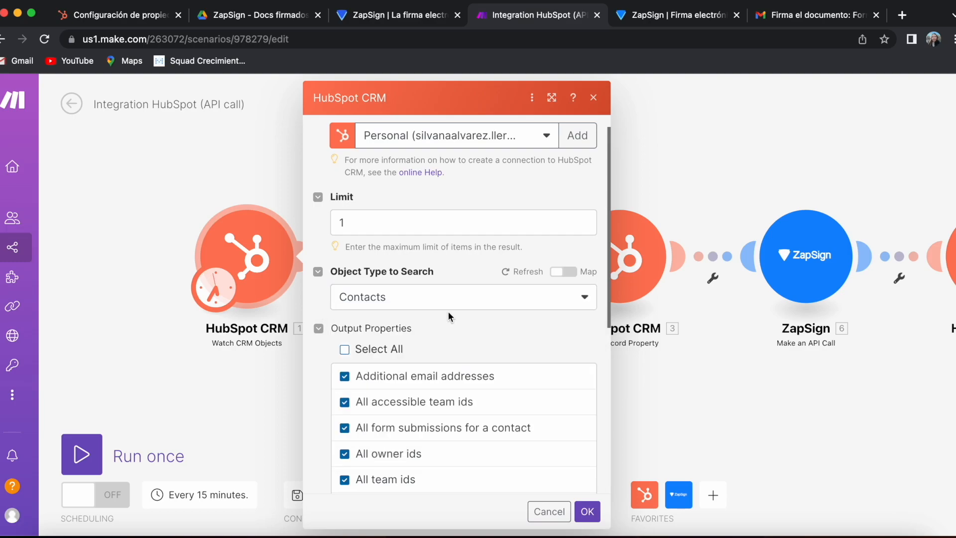
Check the Watch CRM Objects output properties and the Watch Created/Updated options, and save the module.
scroll(449, 316, down, 5)
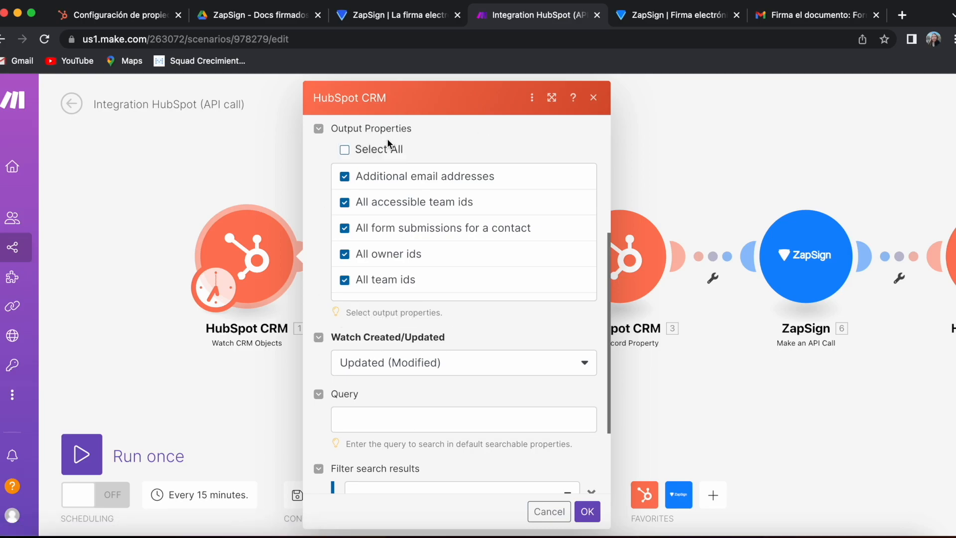
scroll(370, 318, down, 3)
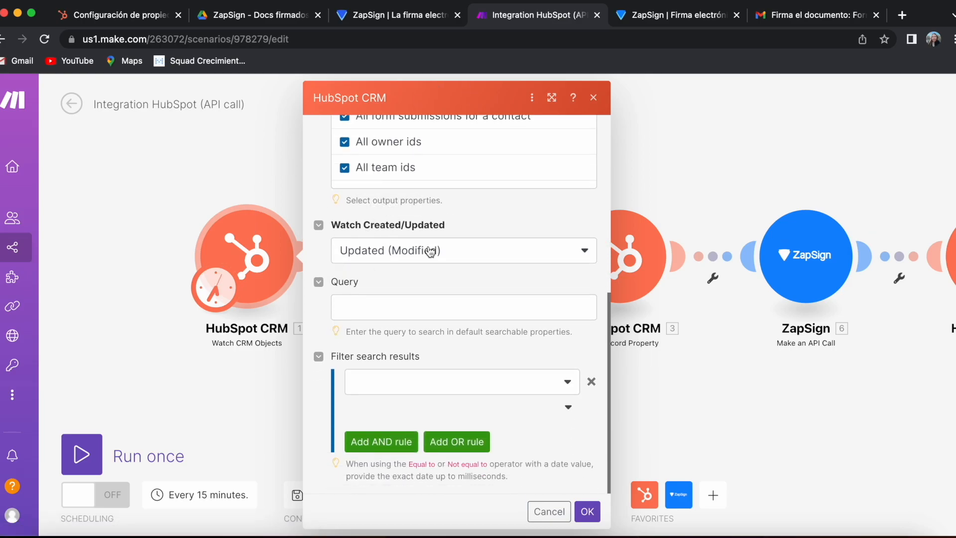
click(404, 252)
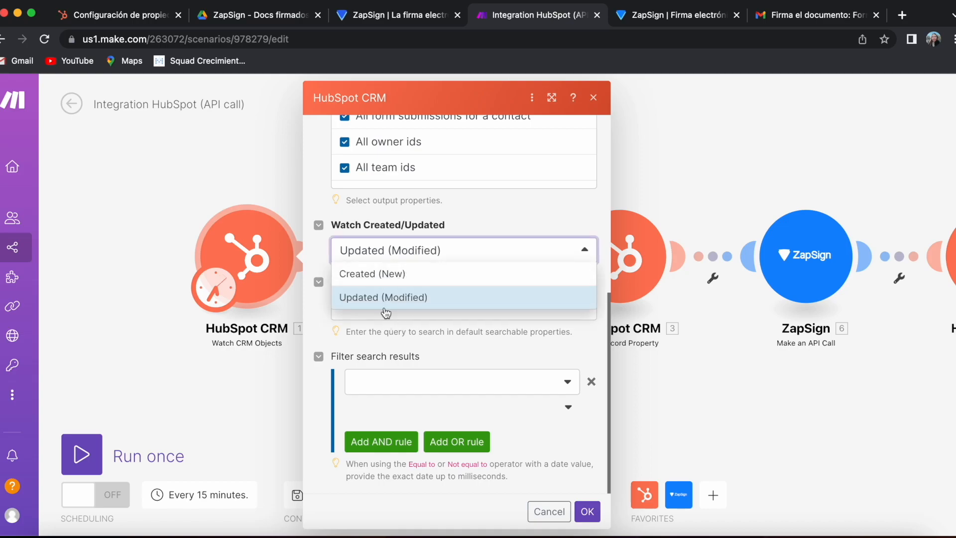
click(476, 219)
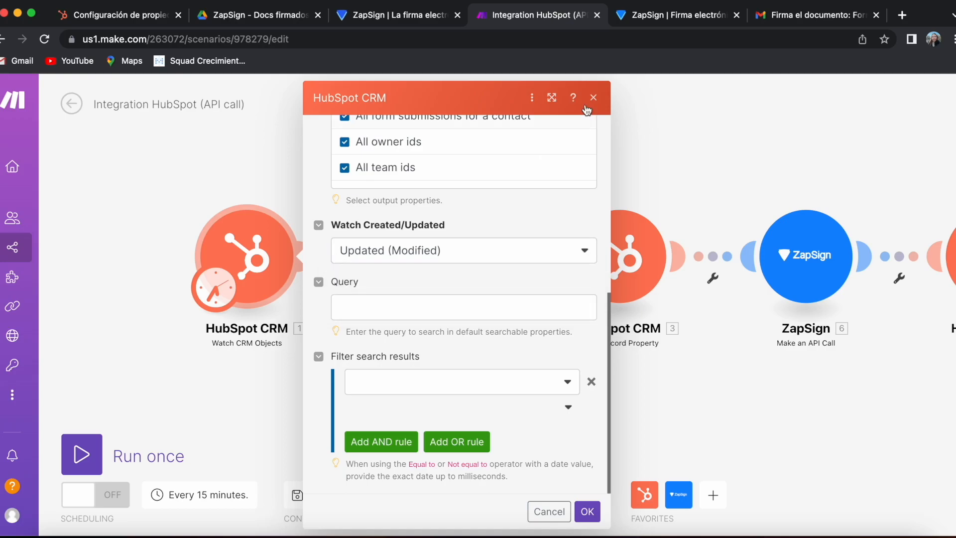
click(587, 510)
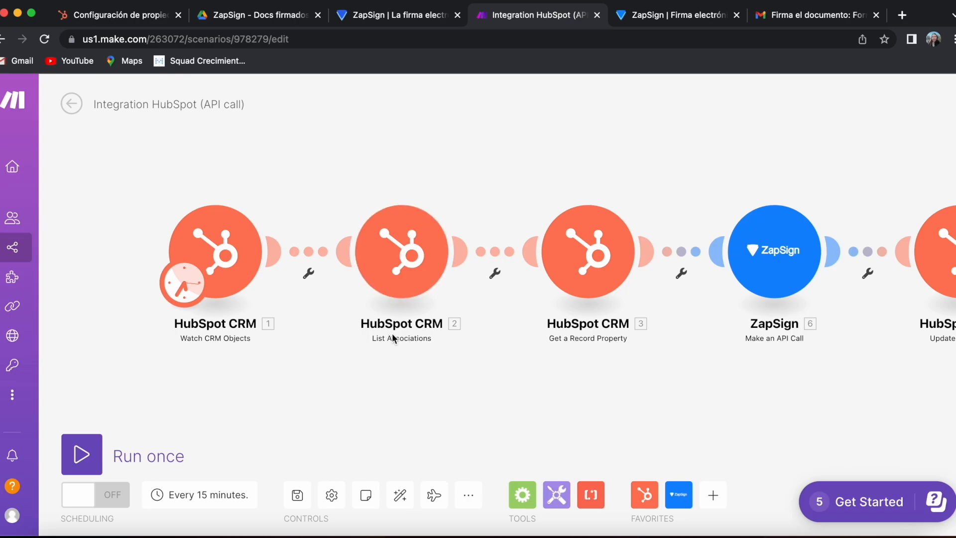
Review the List Associations module's from object type, object ID, associated object types and limit, and close its settings.
click(397, 293)
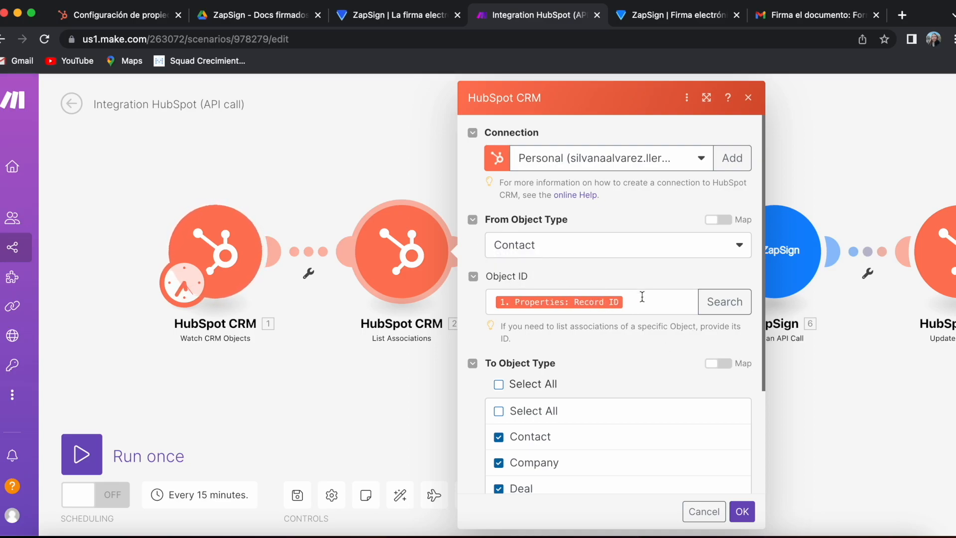
scroll(583, 338, down, 3)
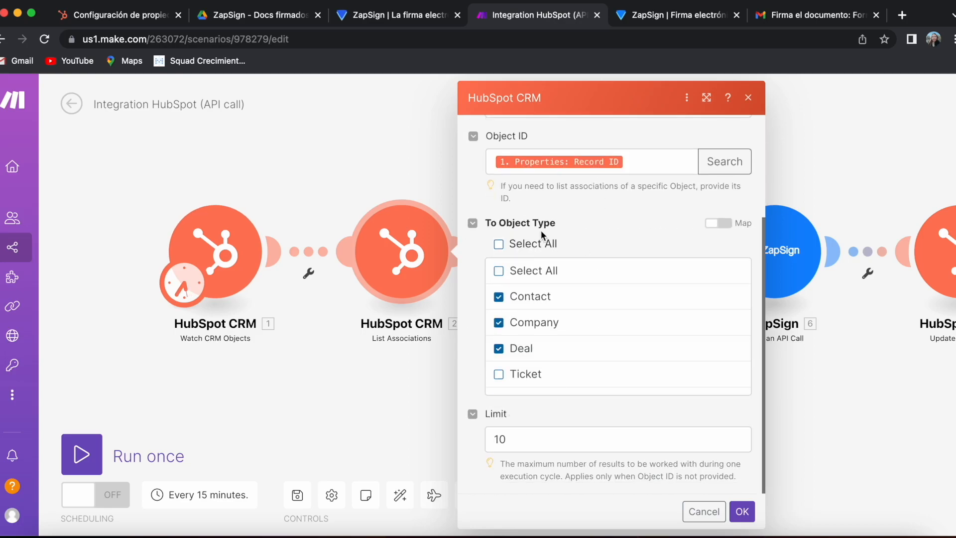
click(377, 369)
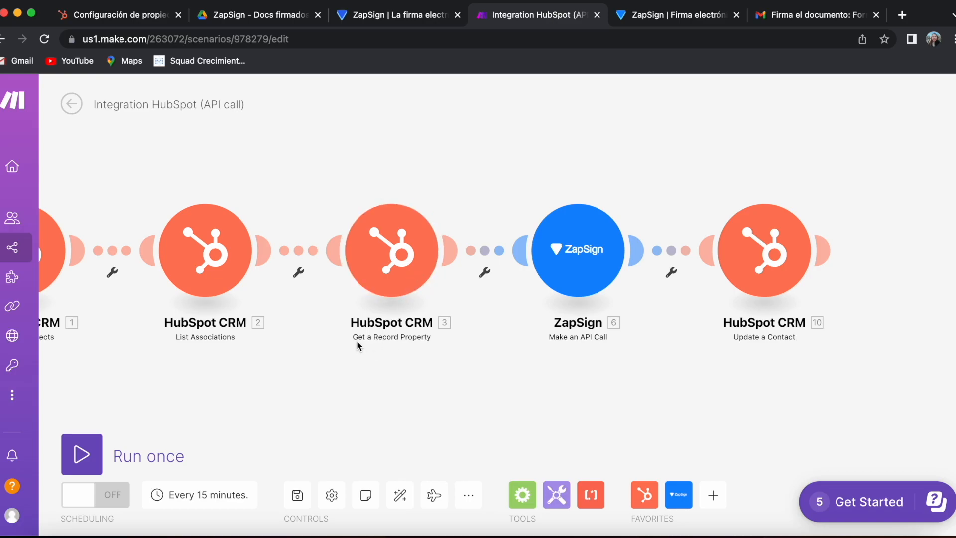
Check the record type and property name in the Get a Record Property module, and open the ZapSign Make an API Call settings.
click(397, 272)
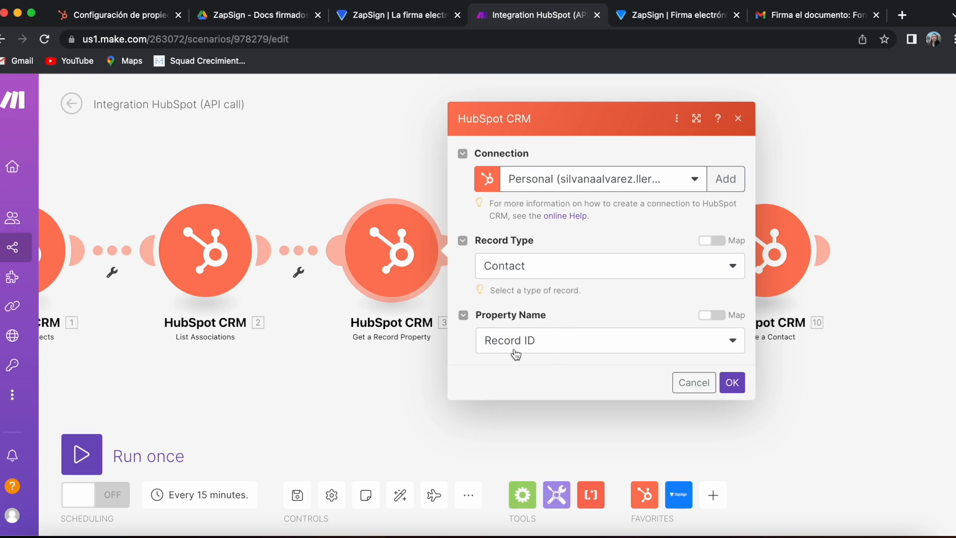
click(374, 387)
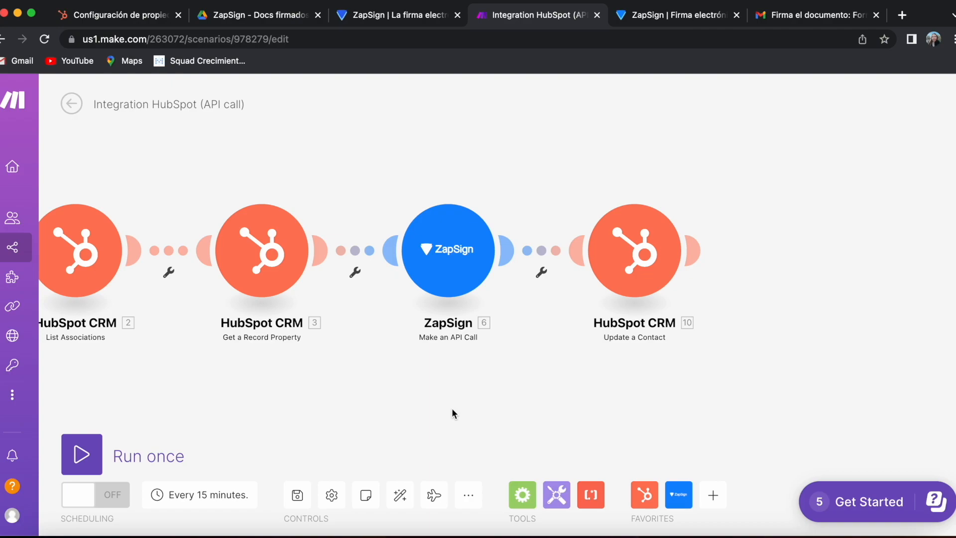
click(475, 243)
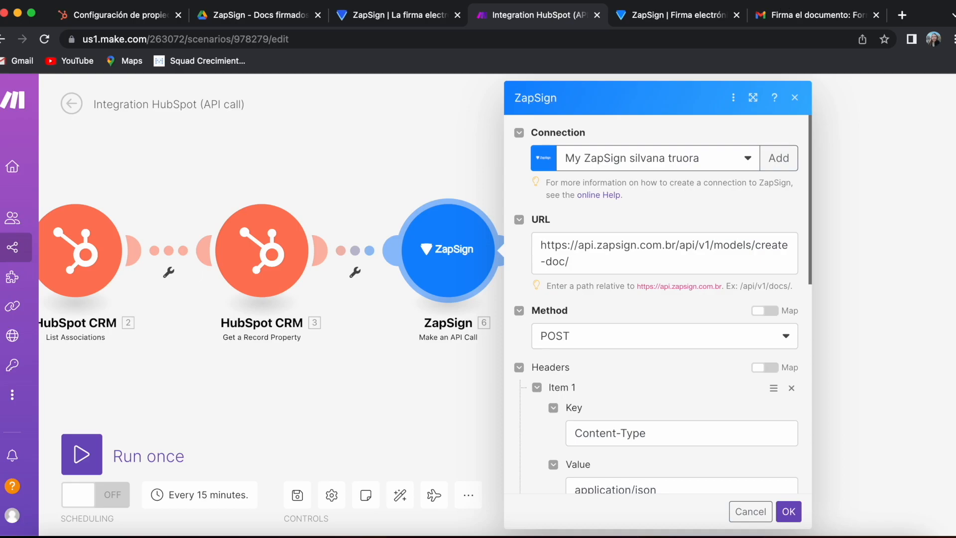
Open docs.zapsign.com.br/en in a new browser tab and switch the ZapSign API documentation to English.
click(902, 16)
text(docs.zapsign.com.br/)
text(es)
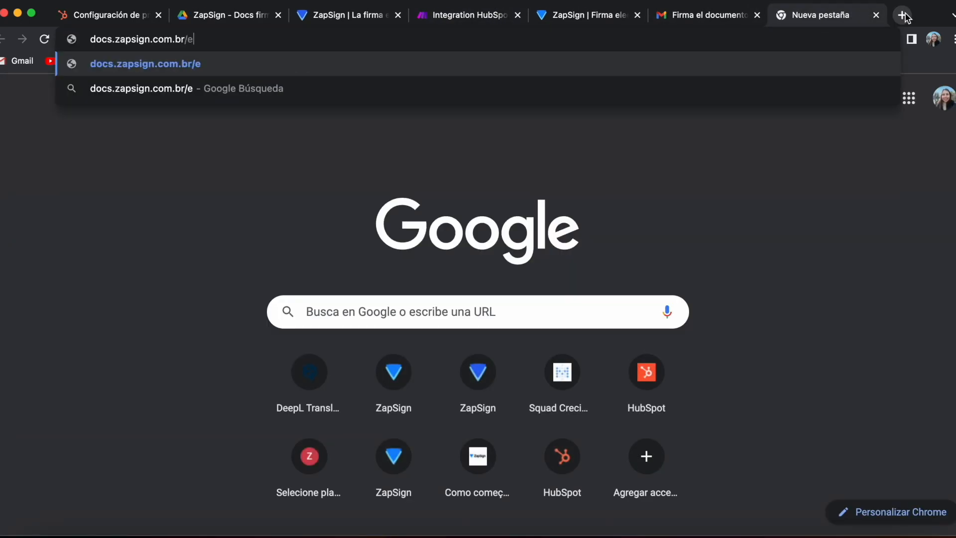
key(BackSpace)
key(BackSpace)
text(en)
key(Return)
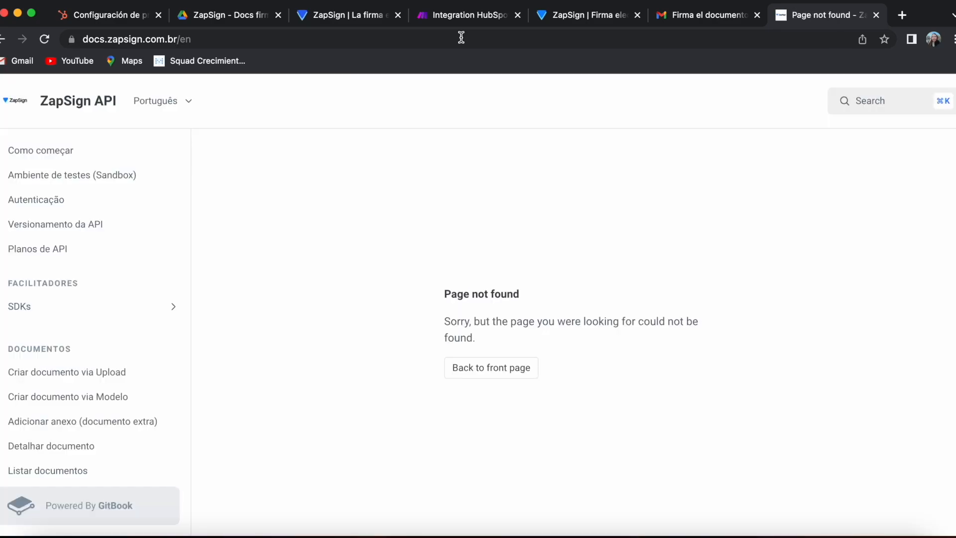
click(154, 102)
click(169, 131)
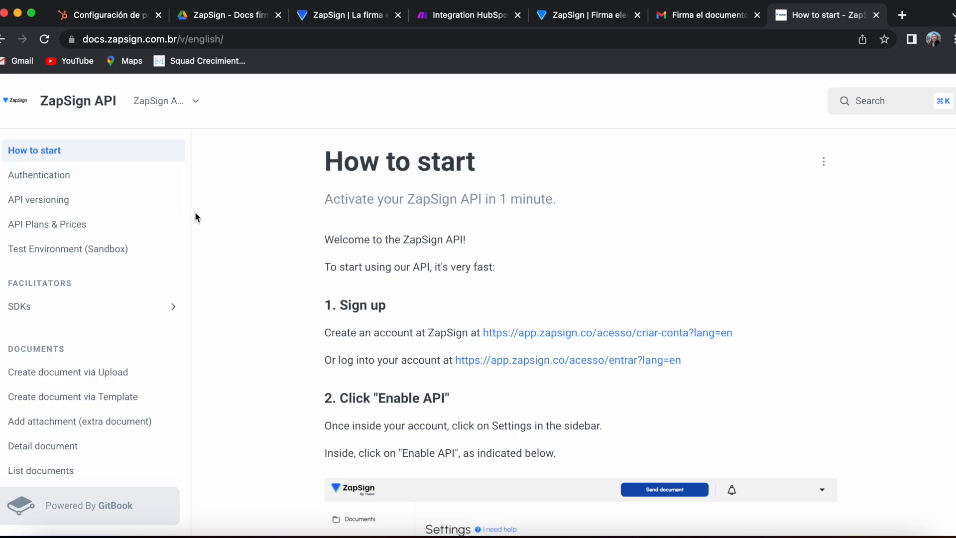
Open the Create document via Template page in the documentation and highlight its title.
click(38, 397)
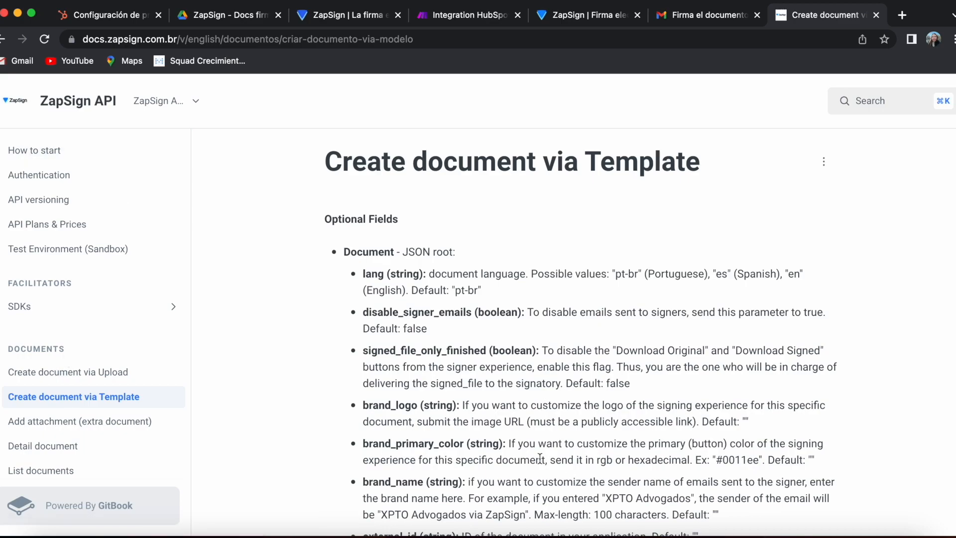
scroll(498, 293, down, 2)
scroll(498, 294, up, 2)
drag(325, 162, 721, 183)
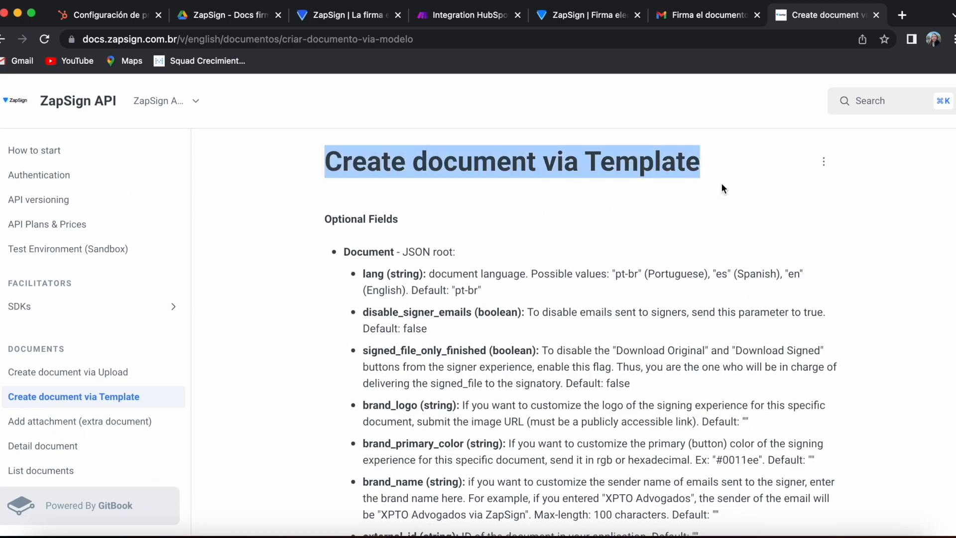
Switch to the ZapSign account and open the Autorizacion comunicacion electronica template from Plantillas y Forms.
click(599, 17)
click(167, 170)
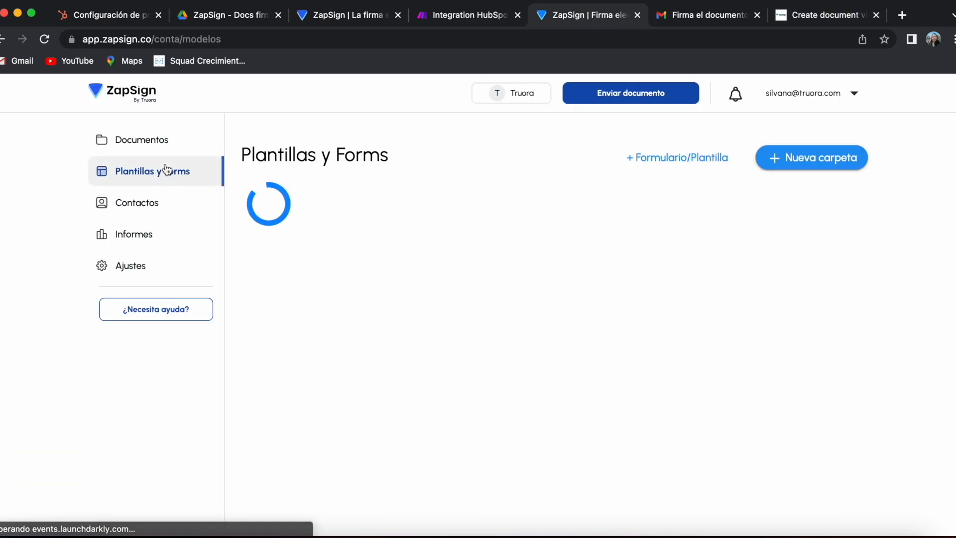
scroll(531, 341, down, 10)
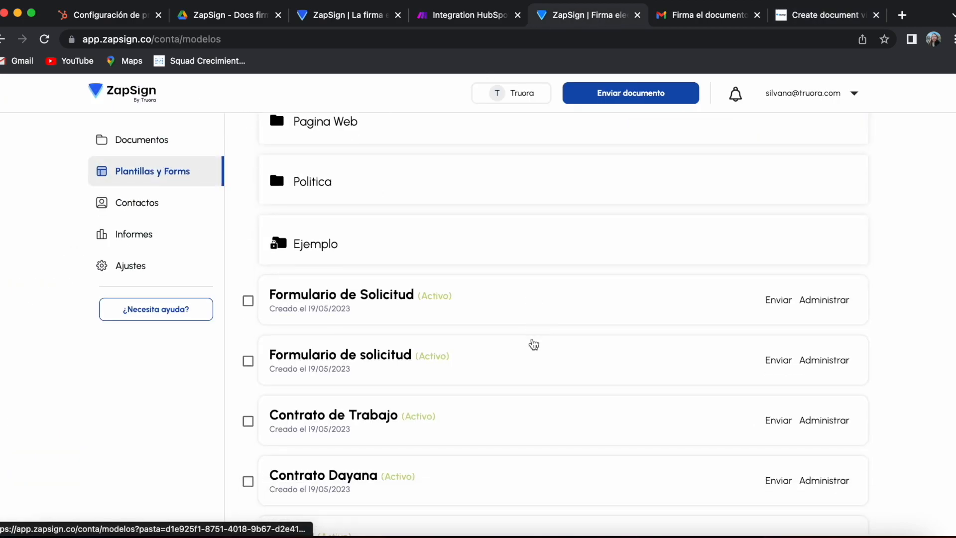
scroll(531, 344, down, 5)
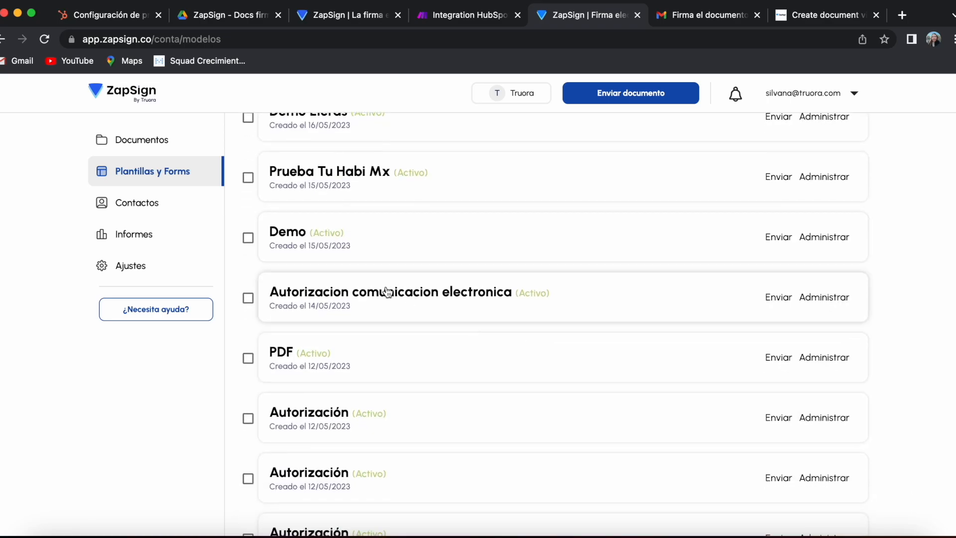
click(386, 295)
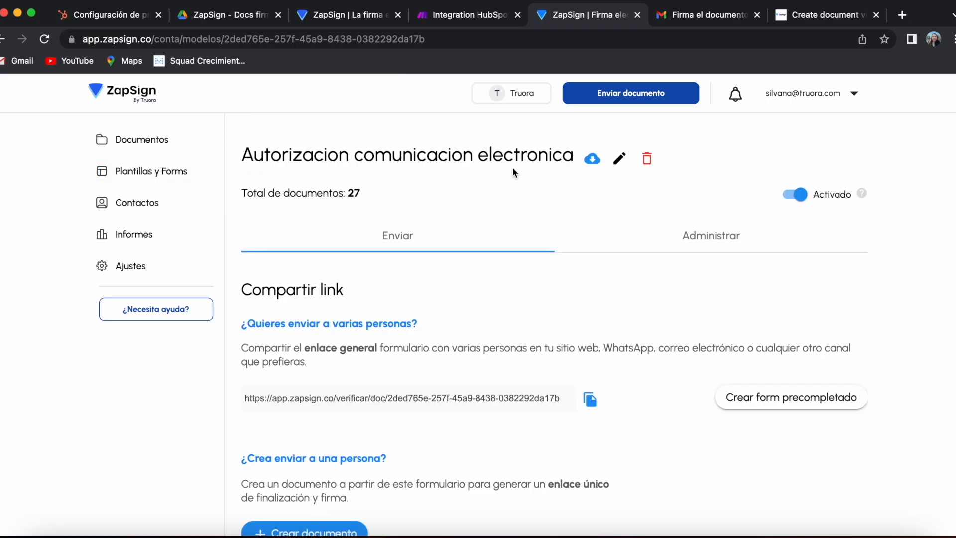
Examine the template's form configuration fields in its management settings, and return to its sending options.
click(710, 239)
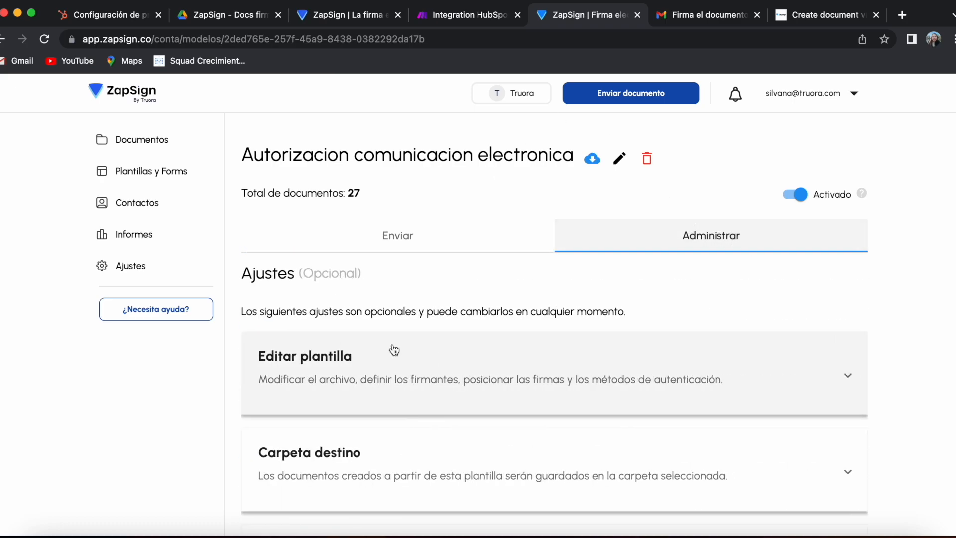
scroll(394, 350, down, 5)
click(394, 350)
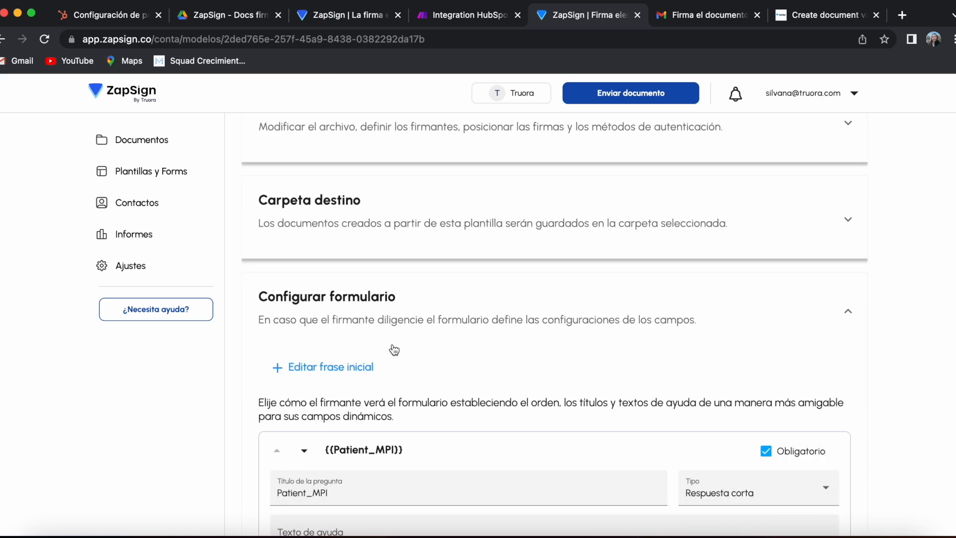
scroll(395, 350, down, 5)
scroll(411, 214, down, 3)
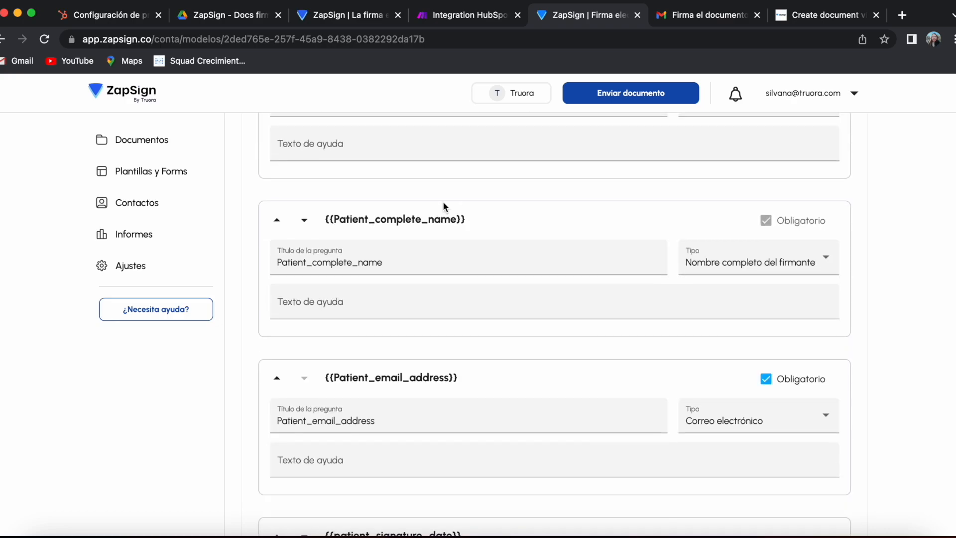
scroll(444, 203, down, 4)
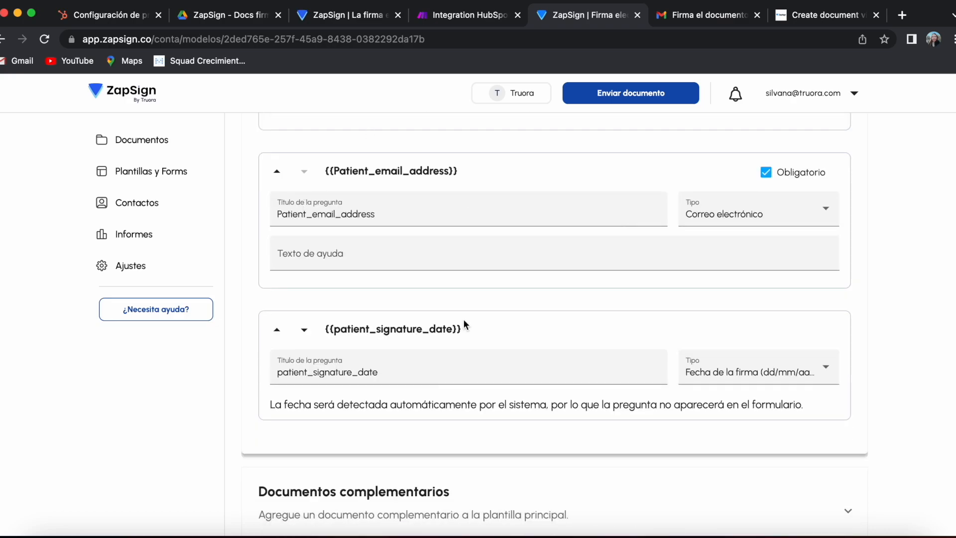
scroll(464, 324, up, 15)
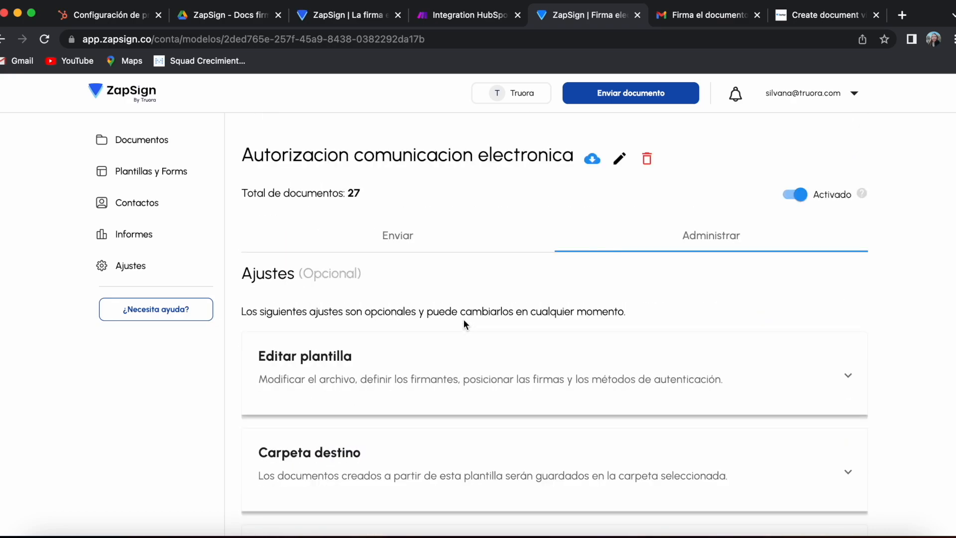
click(424, 240)
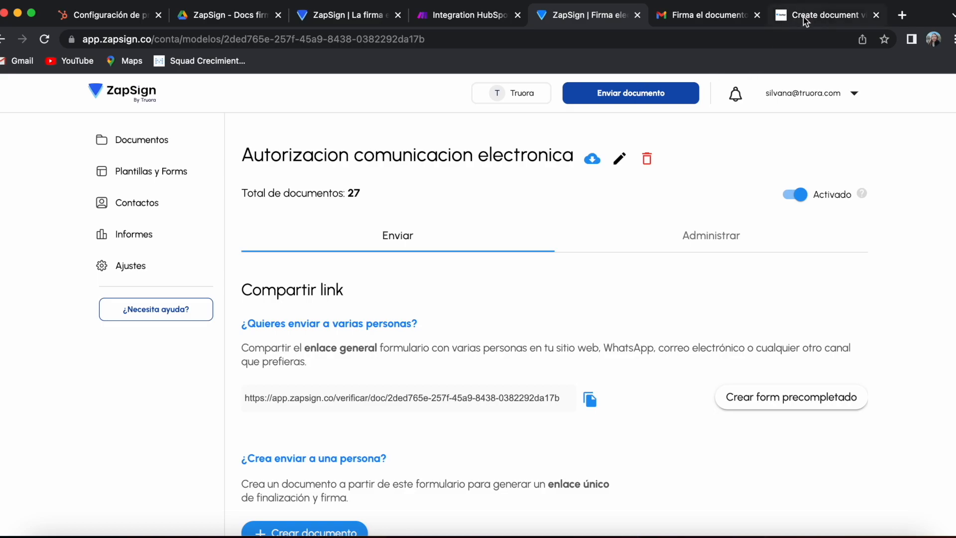
Move the API documentation tab beside the ZapSign tab and review the URL, method and headers of the ZapSign API call in Make.
drag(804, 18, 686, 17)
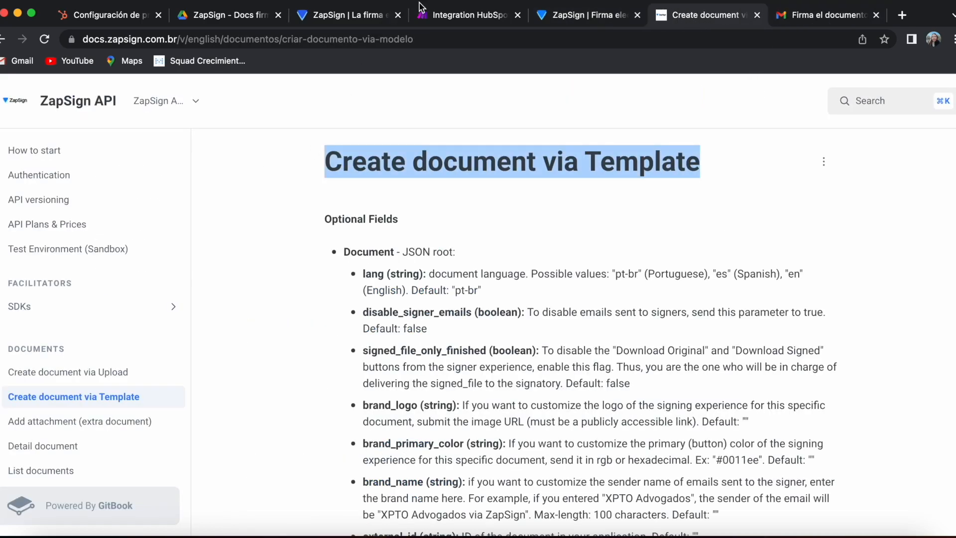
click(461, 18)
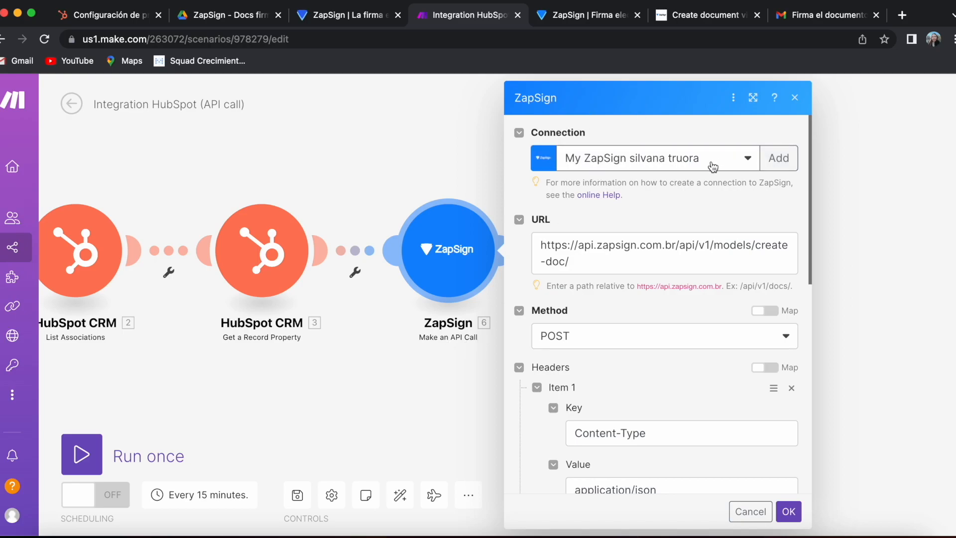
click(589, 22)
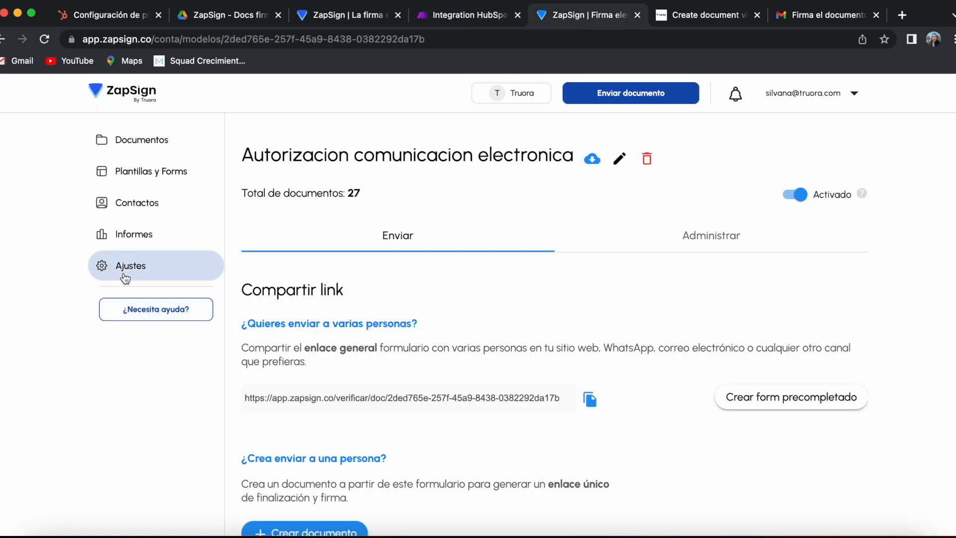
click(468, 15)
scroll(596, 204, down, 2)
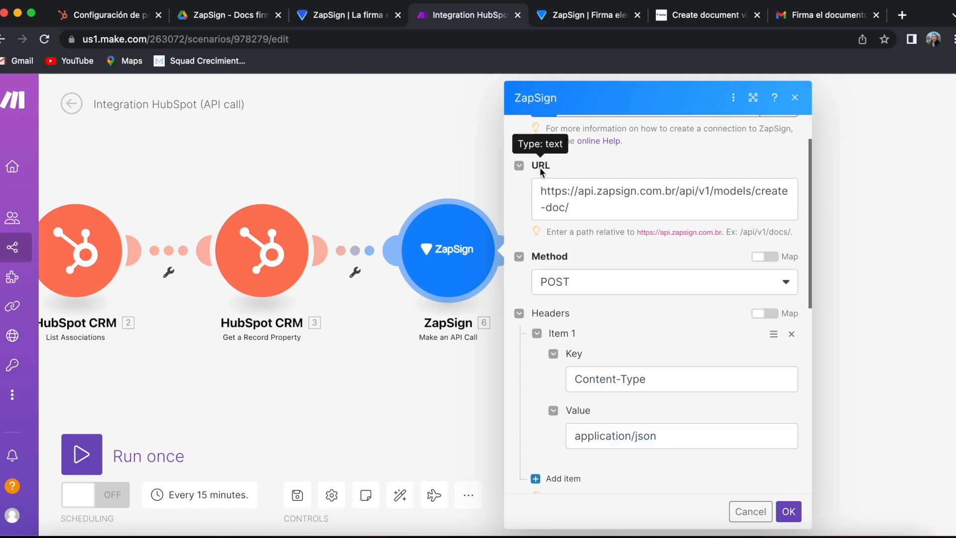
Highlight the create-doc endpoint URL in the ZapSign API call settings and hide the variable picker.
click(730, 191)
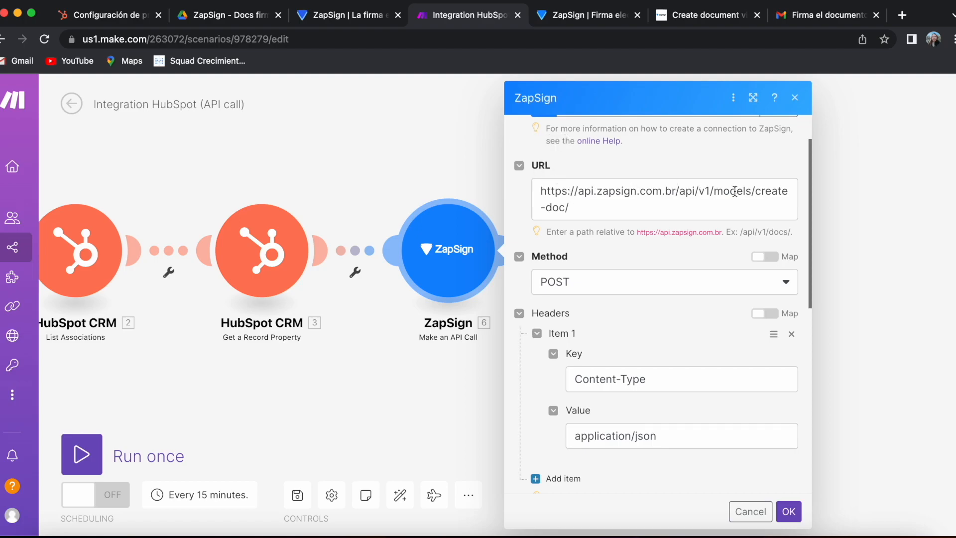
triple_click(779, 198)
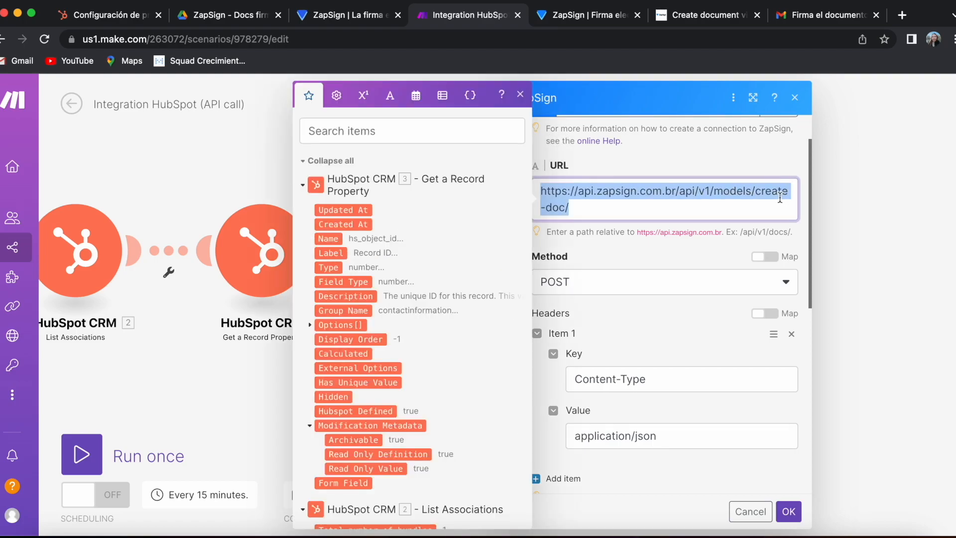
click(523, 100)
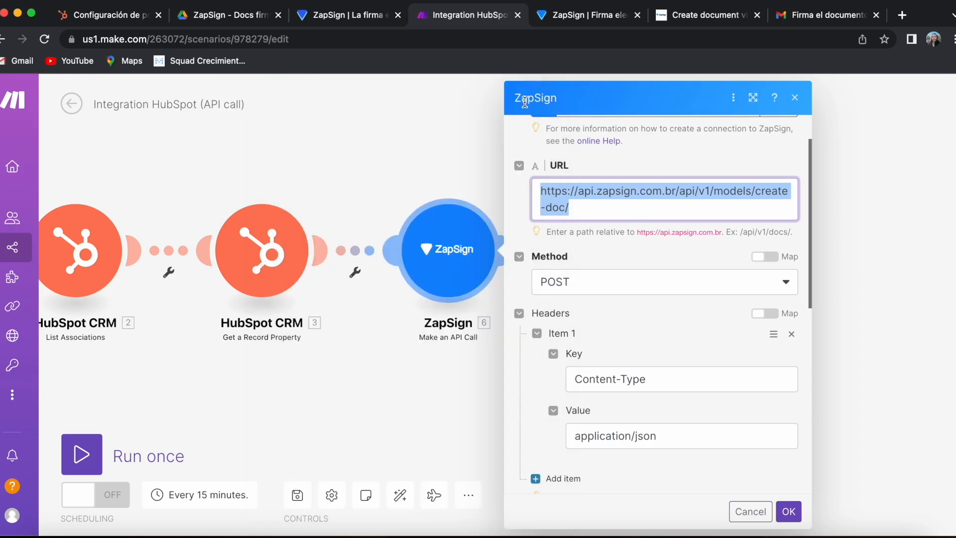
scroll(620, 310, down, 3)
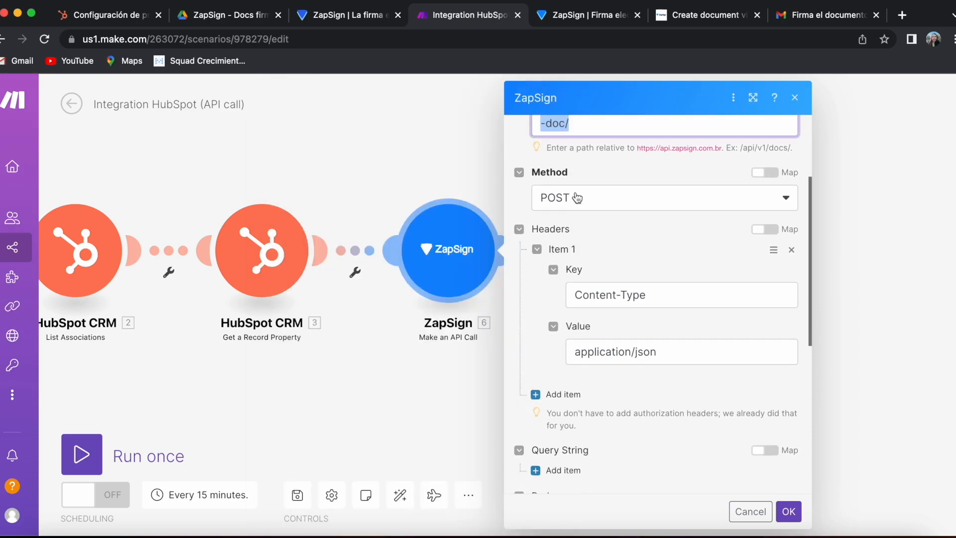
Review the whole JSON request in the Body field of the ZapSign API call.
scroll(575, 197, down, 5)
drag(541, 193, 650, 470)
scroll(650, 470, down, 3)
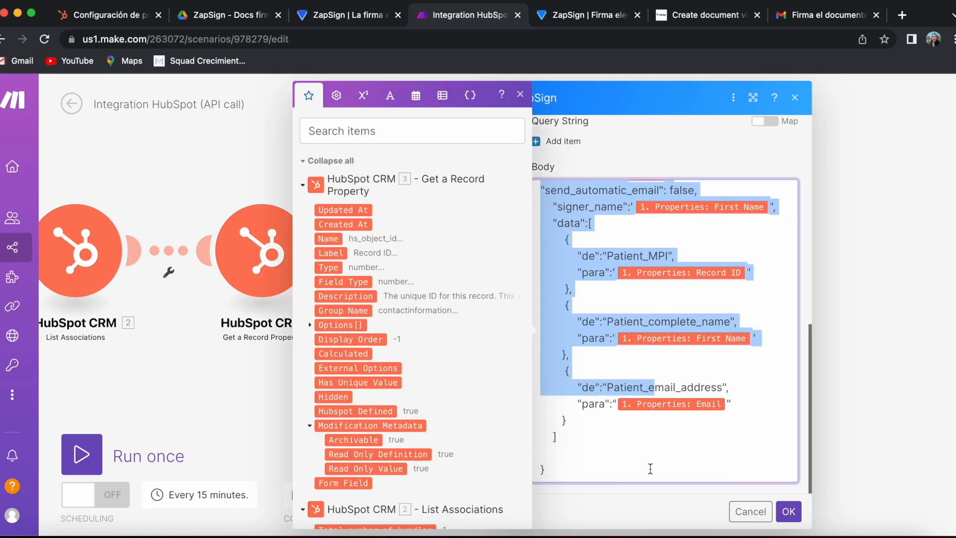
click(650, 468)
scroll(650, 468, up, 3)
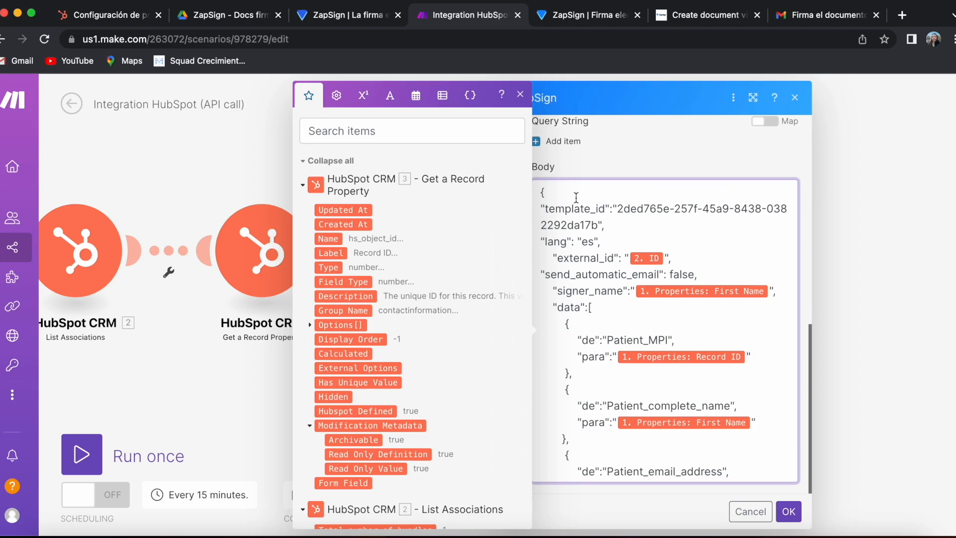
Consult the Example Request JSON on the Create document via Template documentation page, and return to the Make scenario.
click(709, 20)
scroll(339, 318, down, 15)
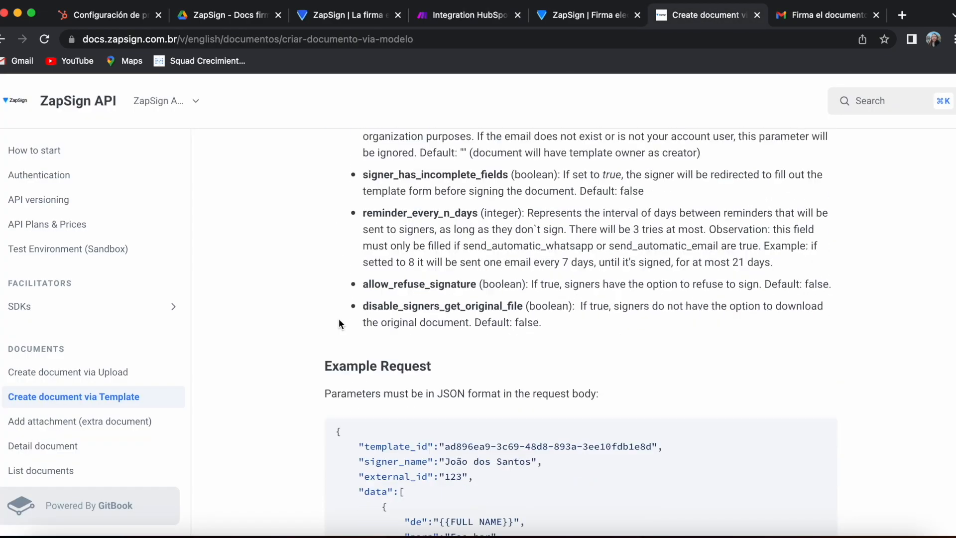
scroll(338, 318, up, 4)
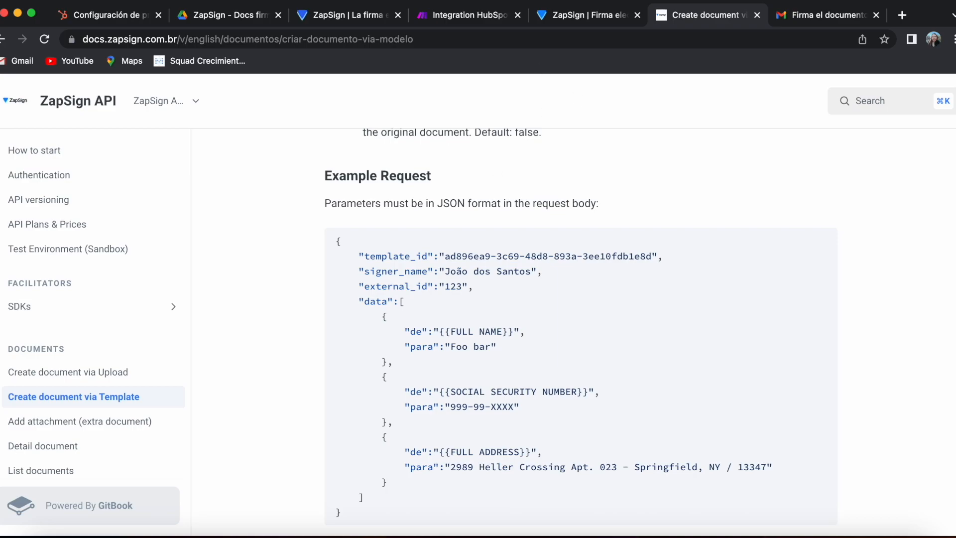
click(443, 15)
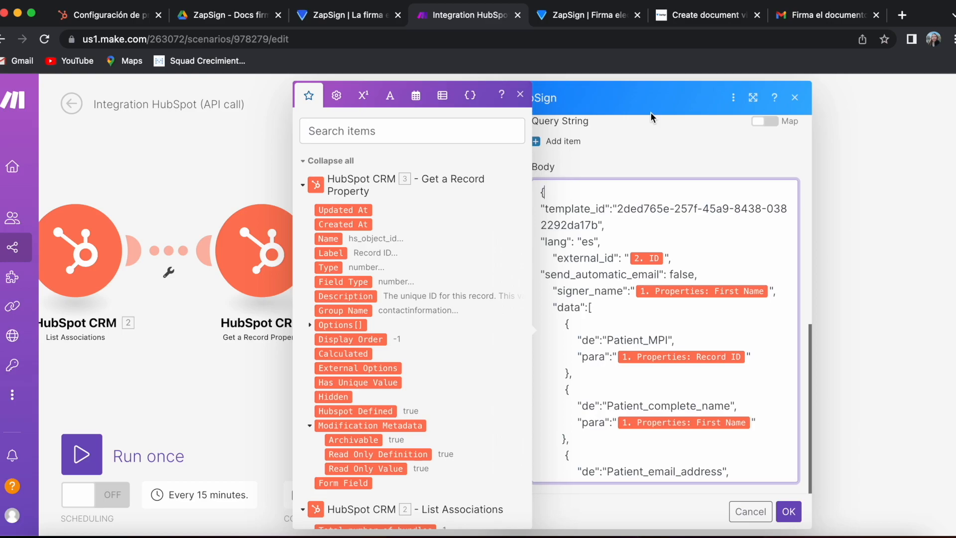
Highlight template_id in the request body and locate the matching identifier in the ZapSign template's page address.
double_click(575, 209)
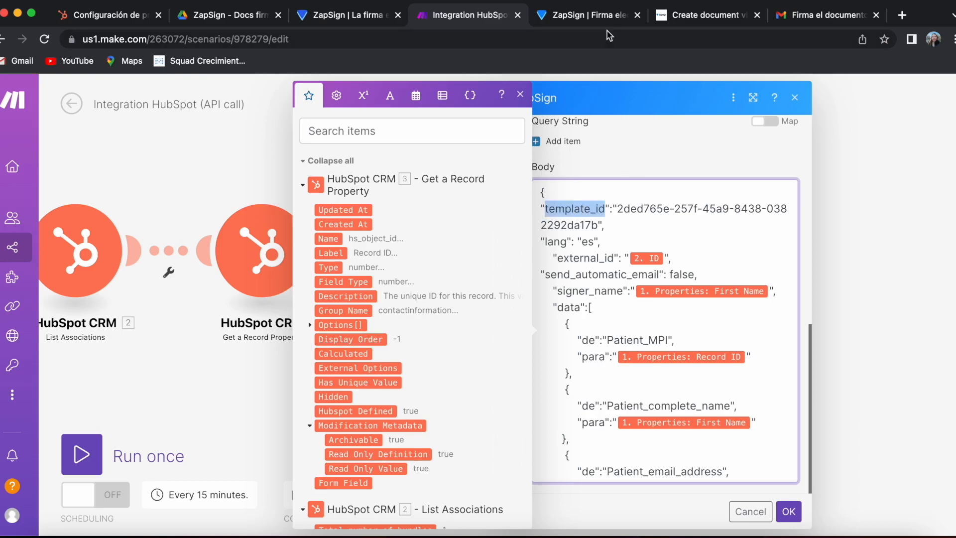
click(593, 16)
drag(226, 40, 457, 40)
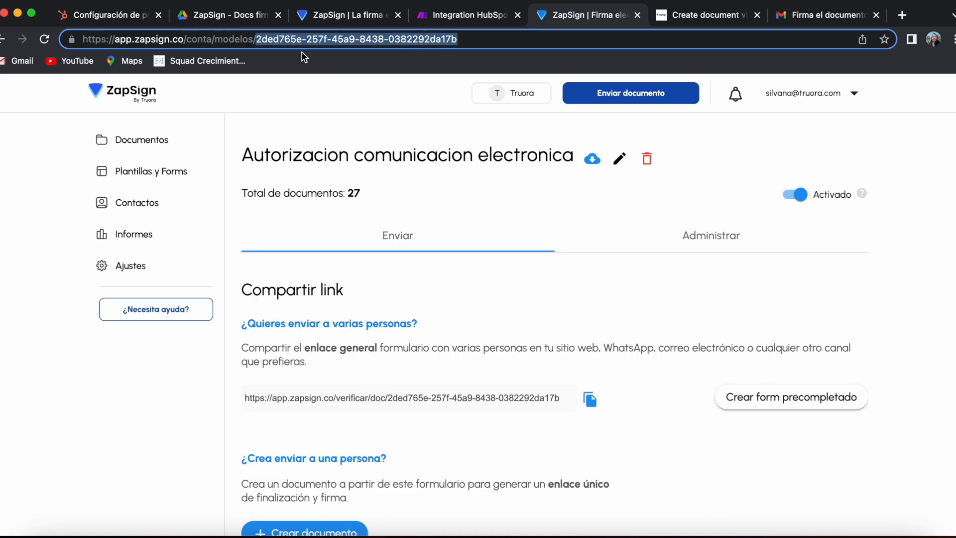
click(463, 16)
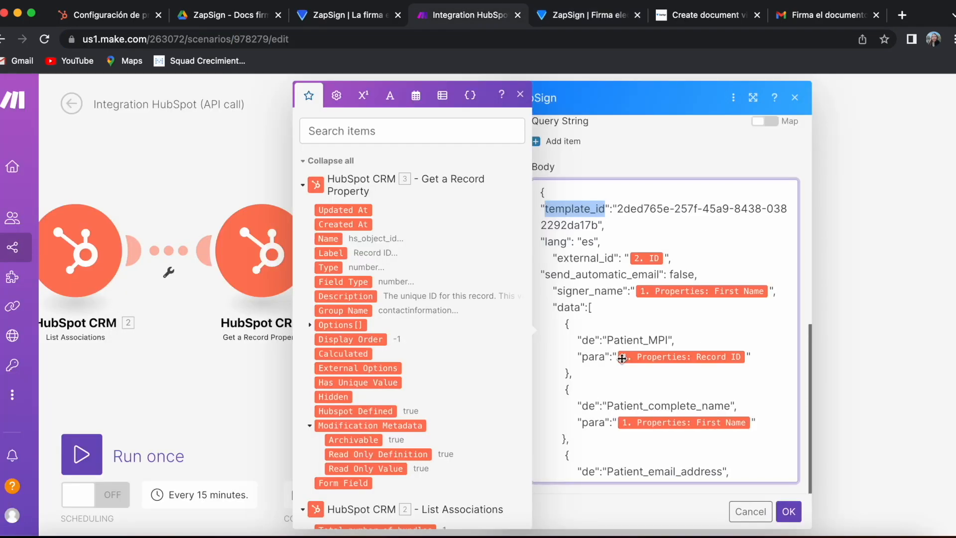
Review the lang, external_id, send_automatic_email and signer_name parameters in the ZapSign request body.
click(547, 241)
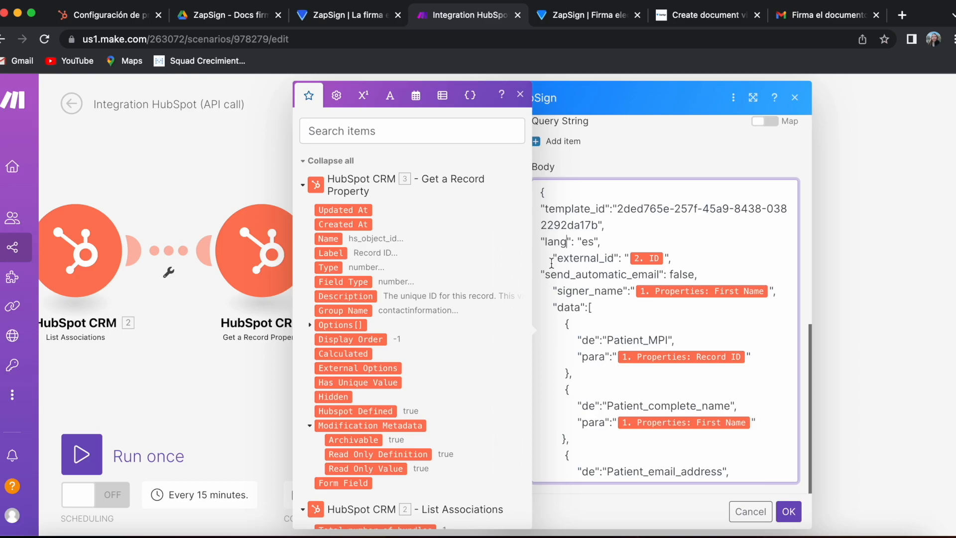
drag(557, 259, 605, 260)
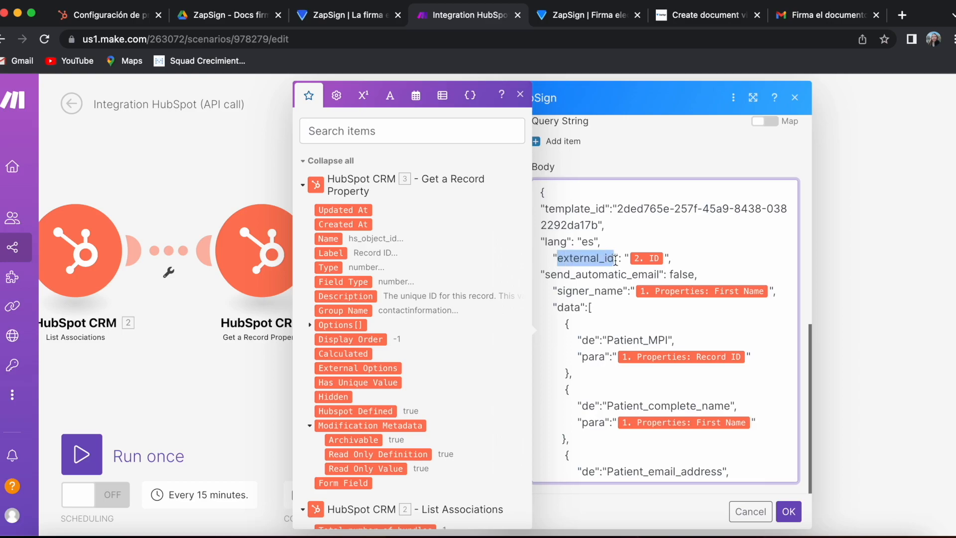
mouse_move(654, 259)
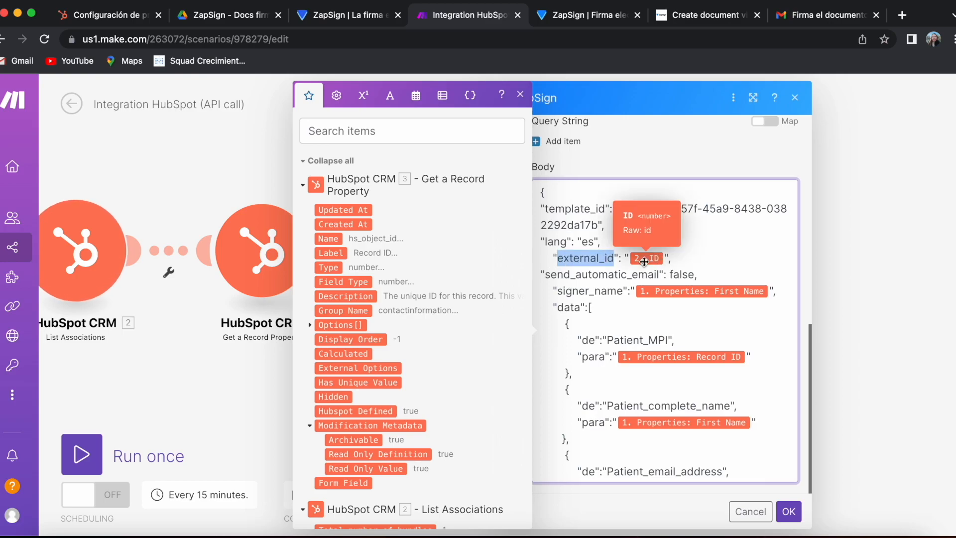
triple_click(596, 278)
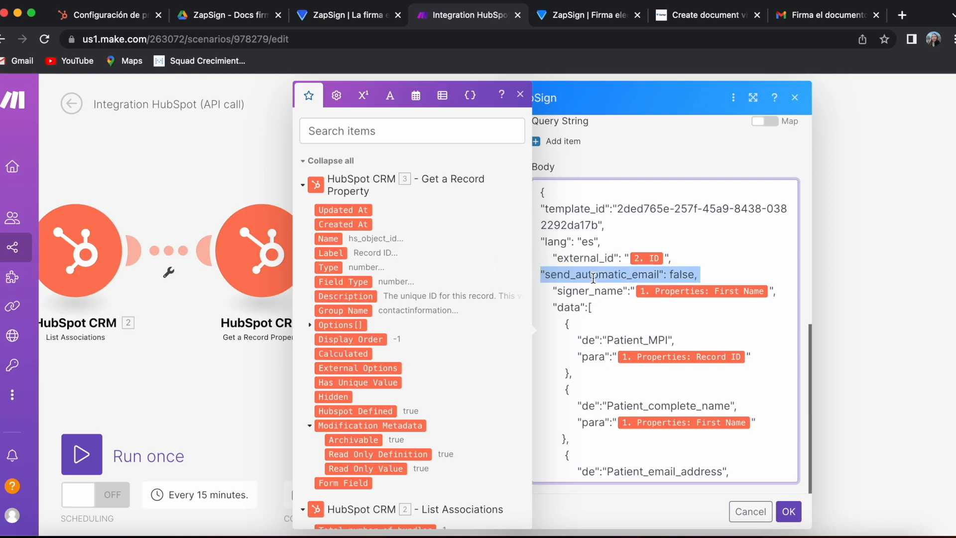
click(691, 274)
double_click(677, 275)
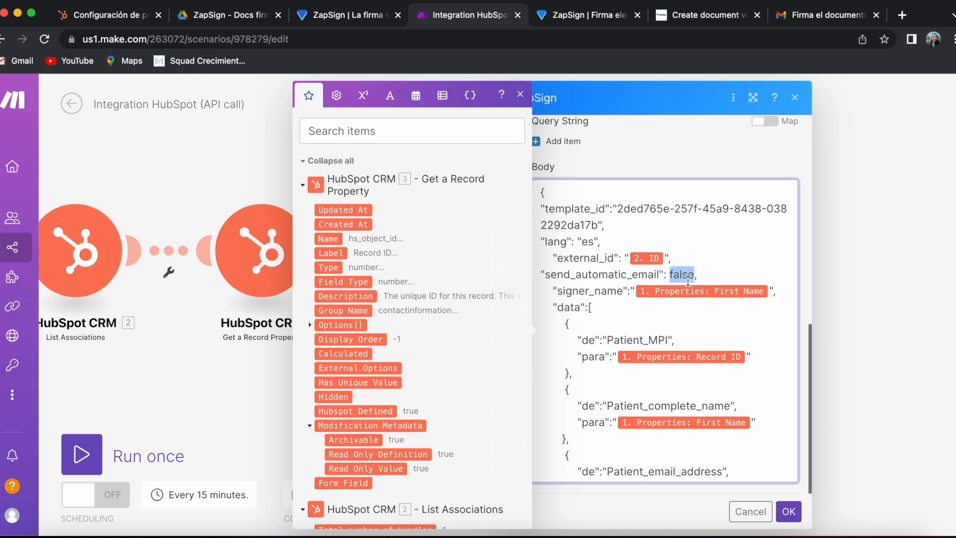
drag(549, 288, 773, 289)
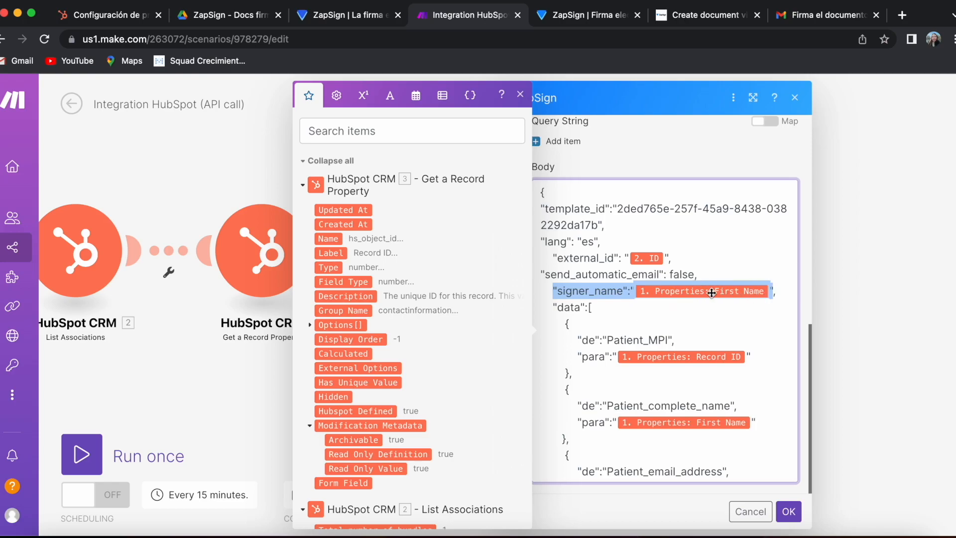
double_click(603, 293)
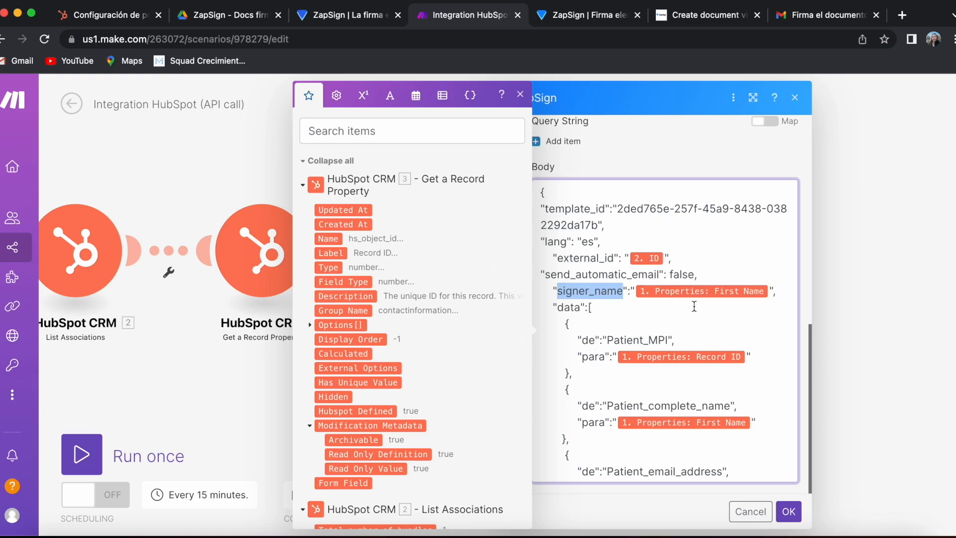
Examine the data array's de/para pairs for Patient_MPI, Patient_complete_name and Patient_email_address and their mapped HubSpot properties.
scroll(743, 288, down, 3)
click(552, 224)
drag(551, 224, 602, 427)
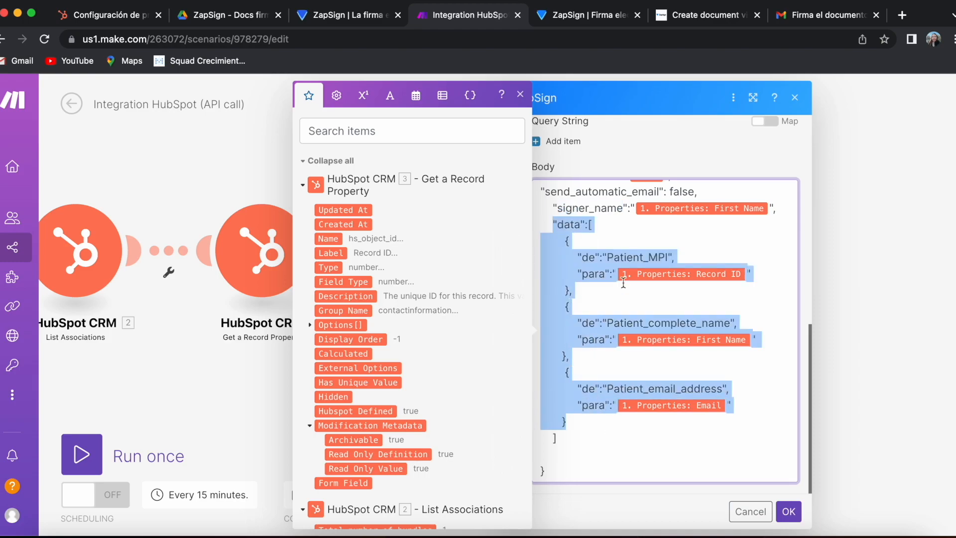
double_click(652, 258)
drag(748, 274, 615, 275)
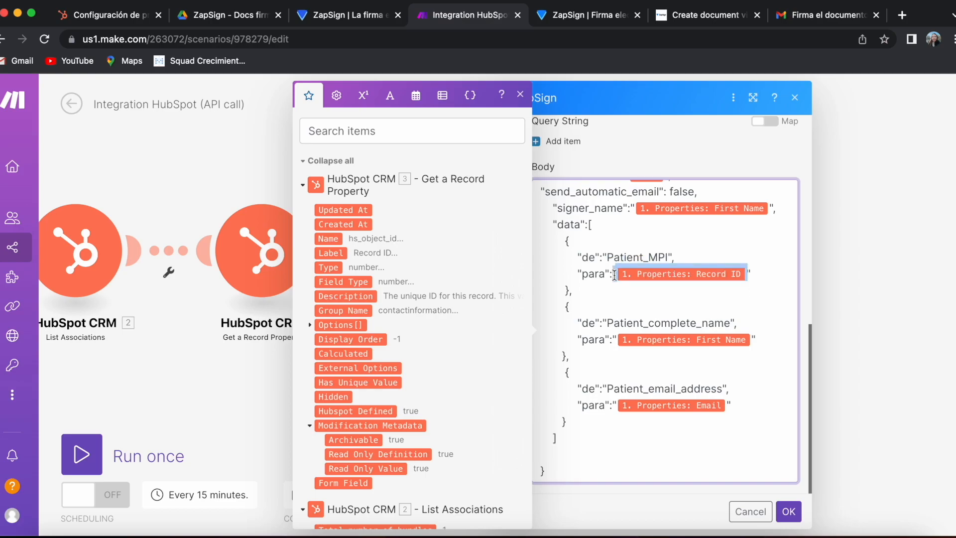
double_click(637, 323)
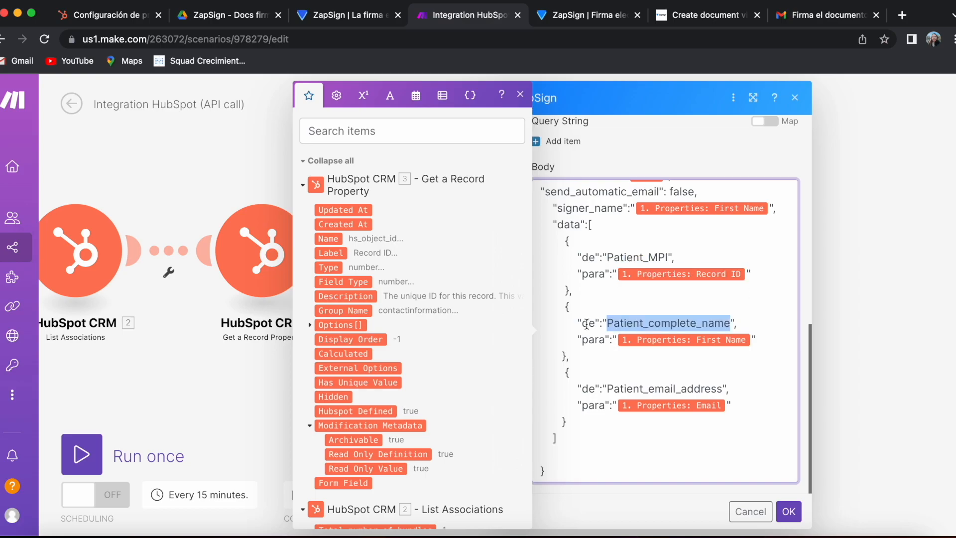
drag(577, 324, 552, 340)
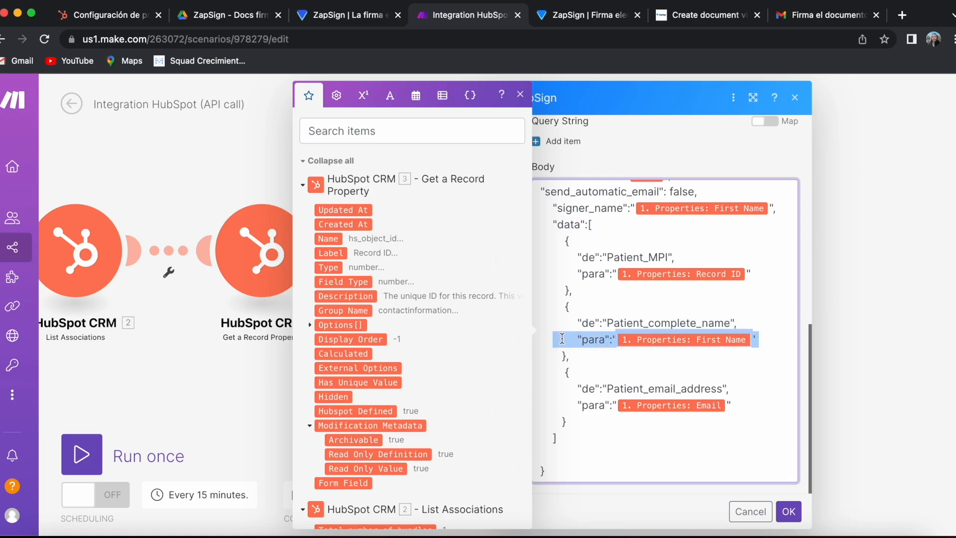
scroll(686, 315, down, 1)
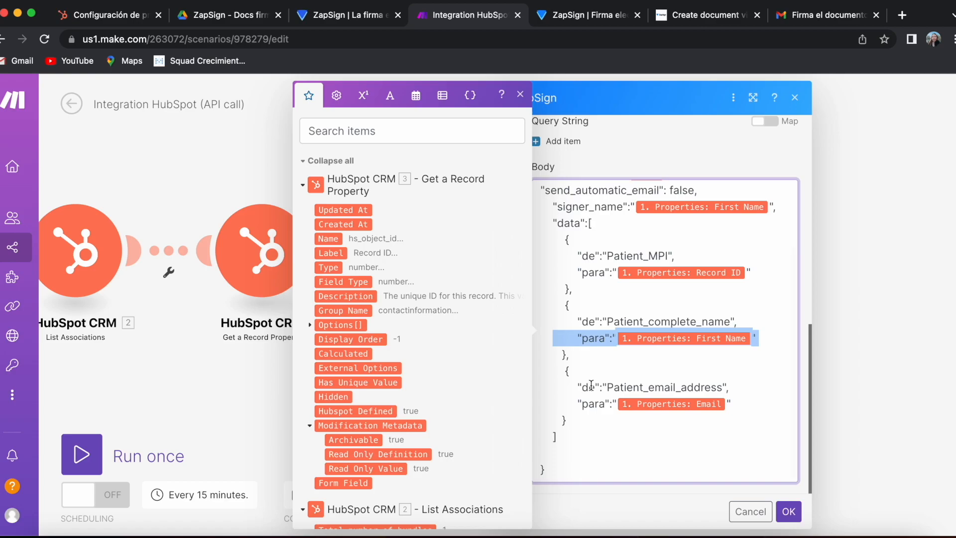
drag(576, 388, 749, 387)
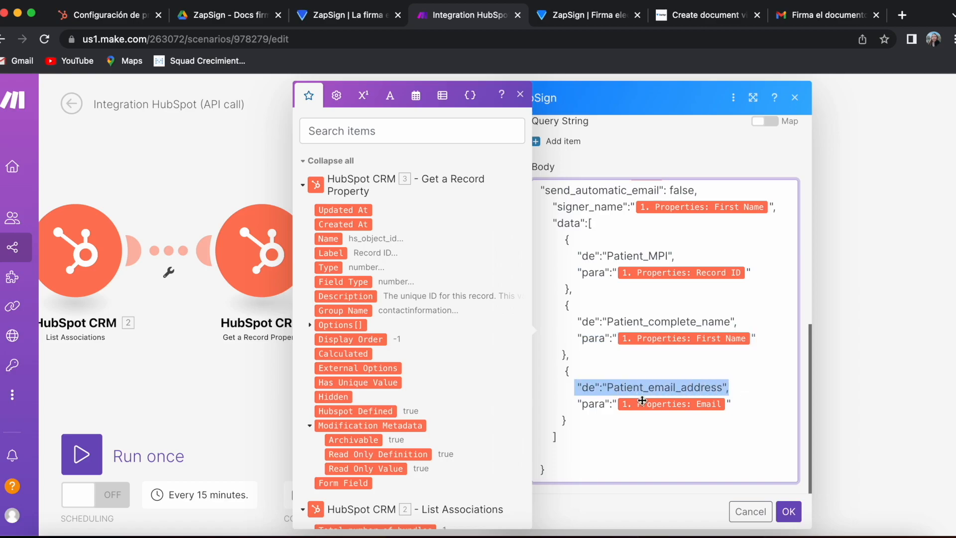
drag(744, 409, 569, 409)
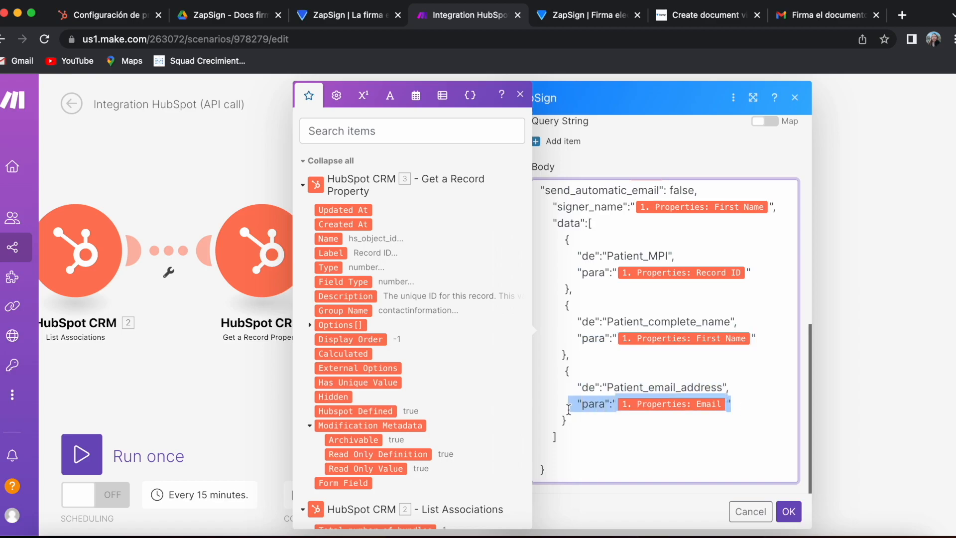
Confirm the ZapSign call settings and review the Contact ID, Message and Lead Status mappings in the Update a Contact module.
click(789, 511)
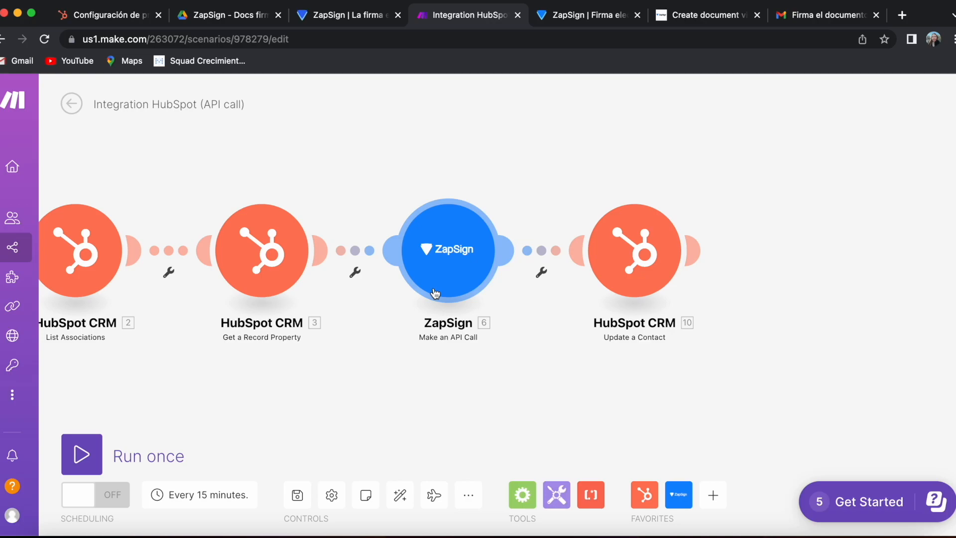
click(594, 250)
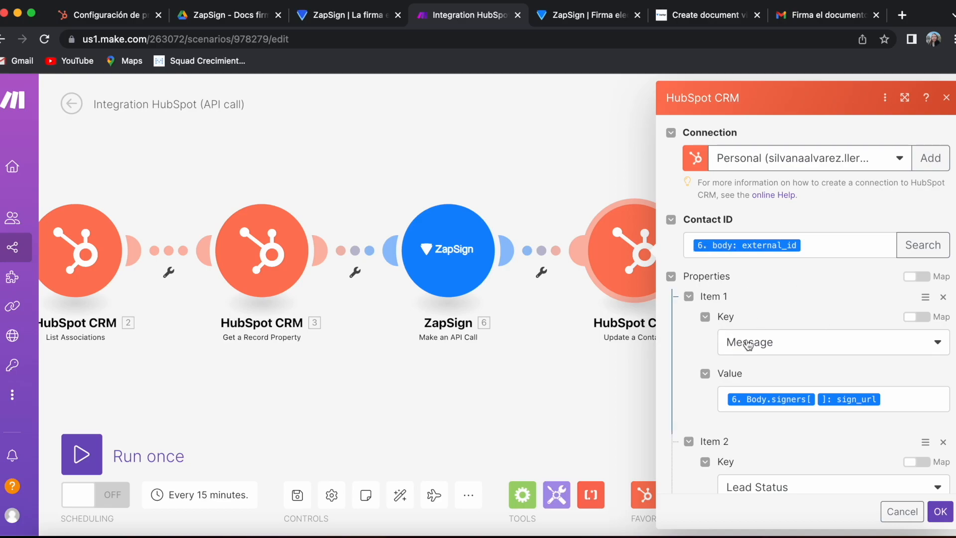
scroll(772, 334, down, 3)
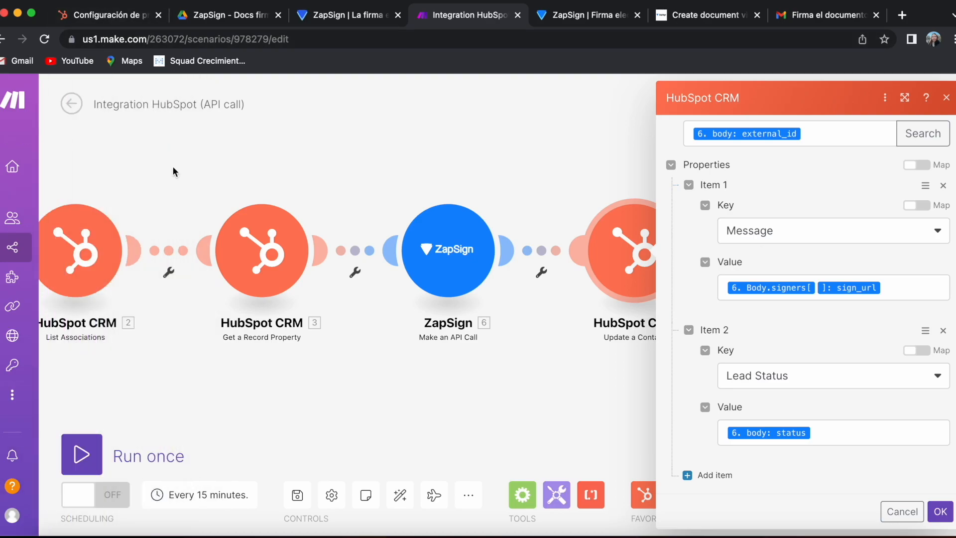
Switch to HubSpot, open the Prueba 2 deal under Cierre ganado, and view its associated contact's details down to the Mensaje property.
click(99, 15)
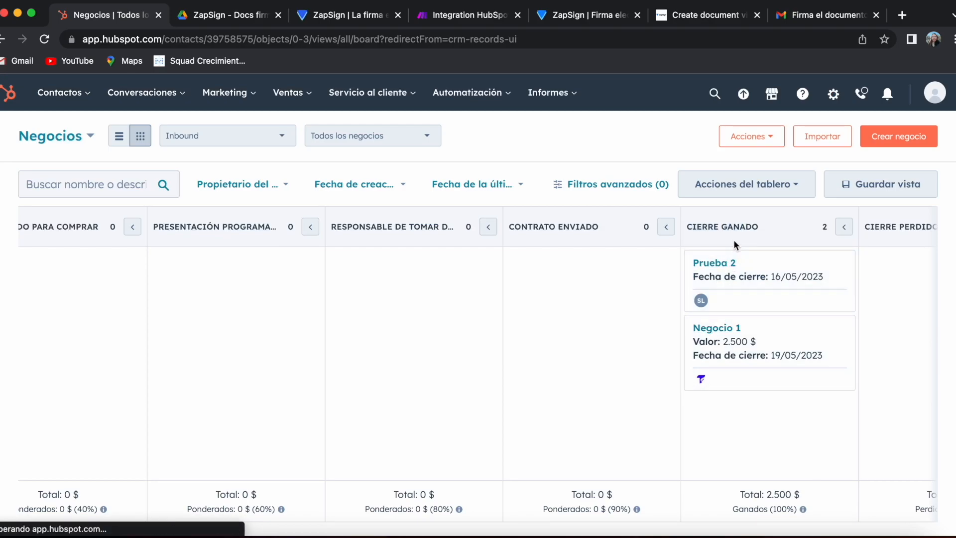
click(723, 262)
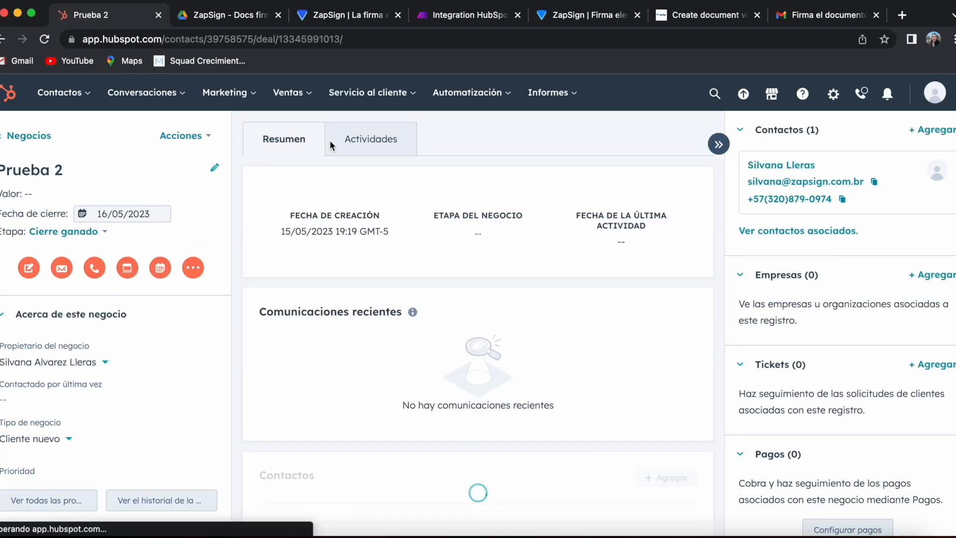
click(808, 168)
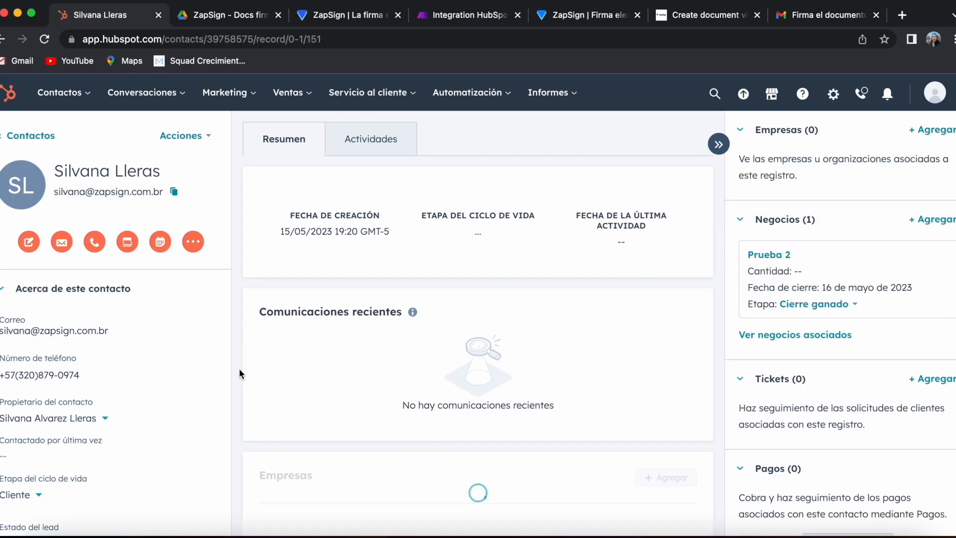
scroll(138, 421, down, 4)
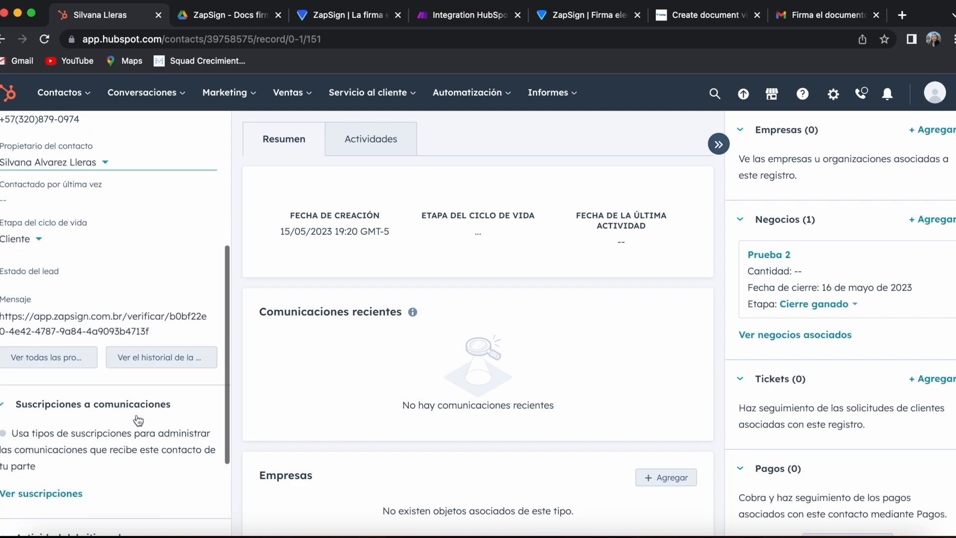
Copy the ZapSign signing link from the contact's Mensaje property and open it in a new browser tab.
click(48, 325)
triple_click(48, 324)
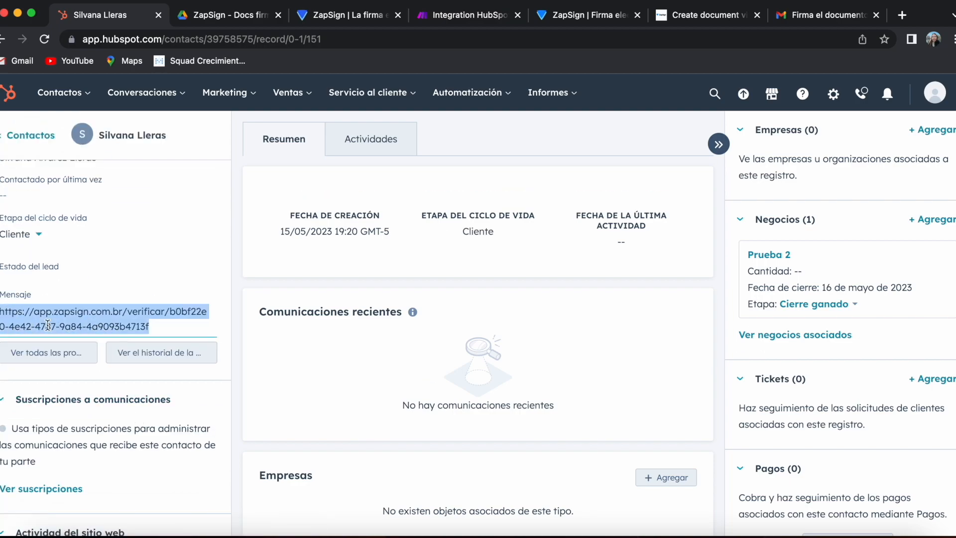
key(ctrl+c)
click(903, 16)
key(ctrl+v)
key(Return)
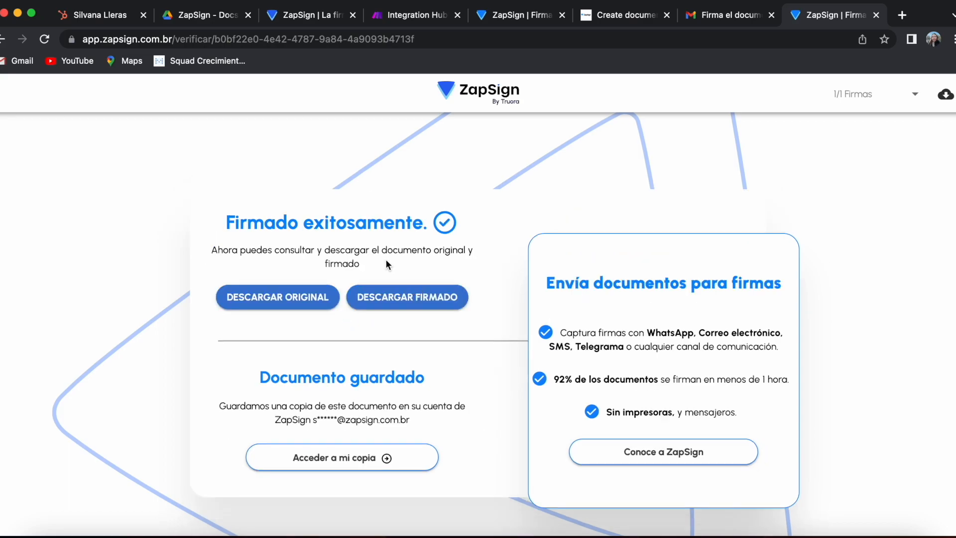
Open the signed PDF from the ZapSign verification page and check its Patient MPI, signature, name and e-mail fields.
click(380, 300)
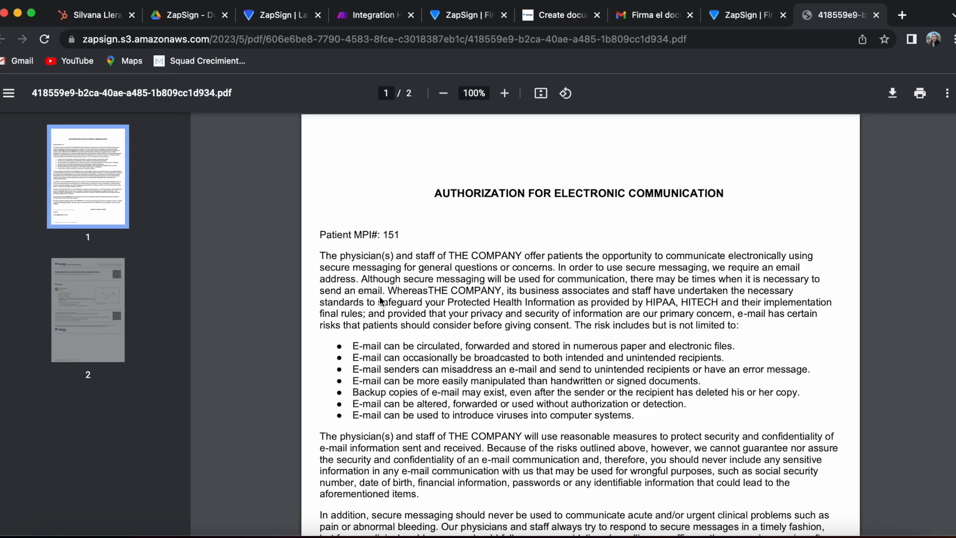
drag(400, 233, 386, 233)
scroll(386, 233, down, 1)
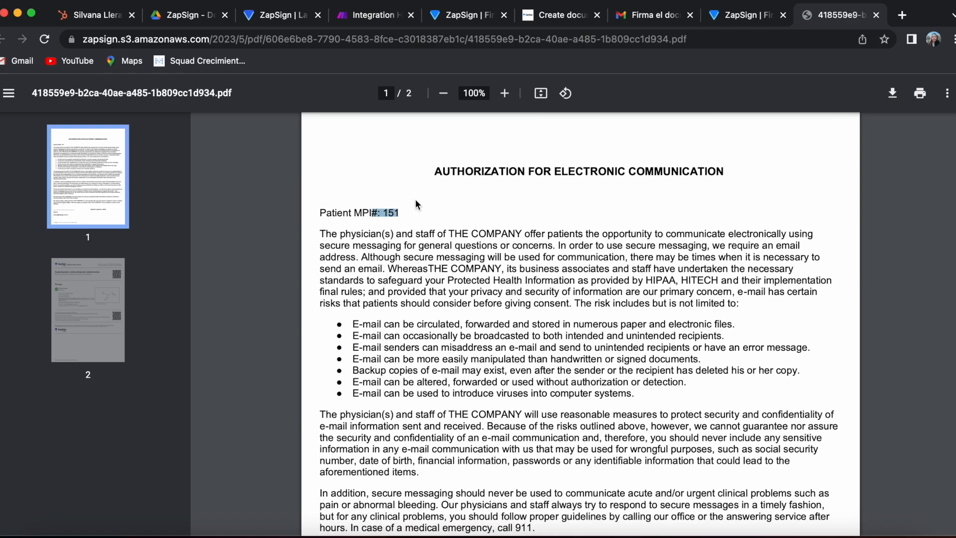
scroll(386, 213, down, 10)
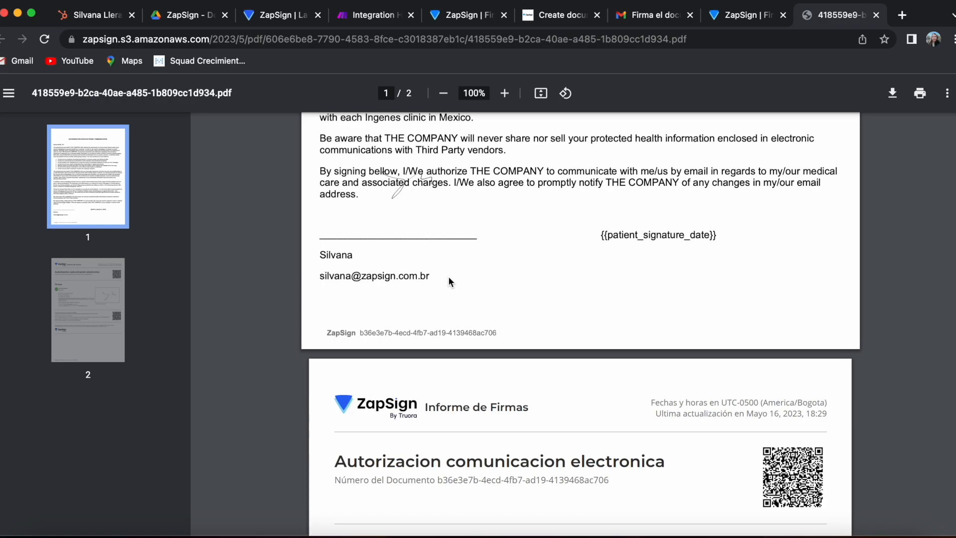
scroll(448, 279, up, 10)
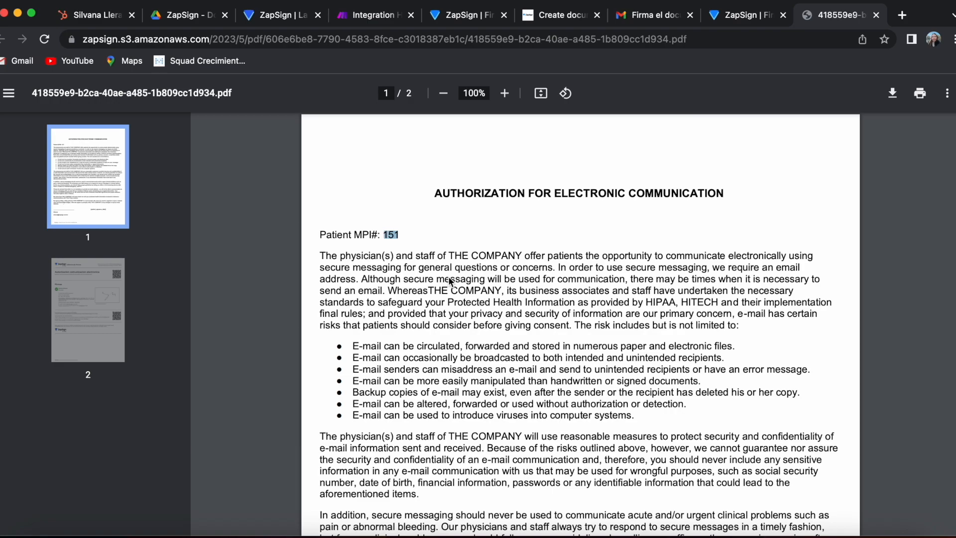
Switch to the ZapSign API docs and review the Create document via Template page, its example request and the Documents topics.
click(548, 15)
scroll(385, 161, up, 15)
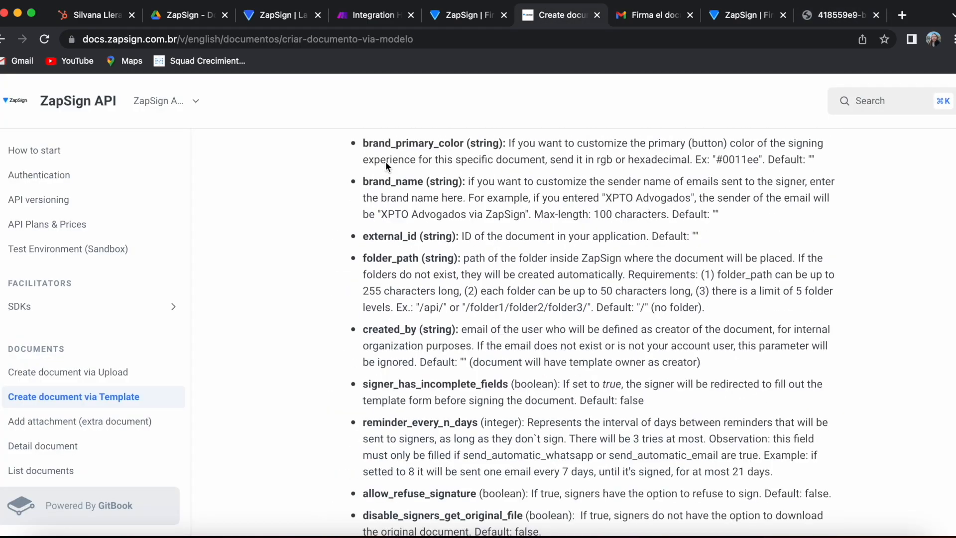
triple_click(385, 169)
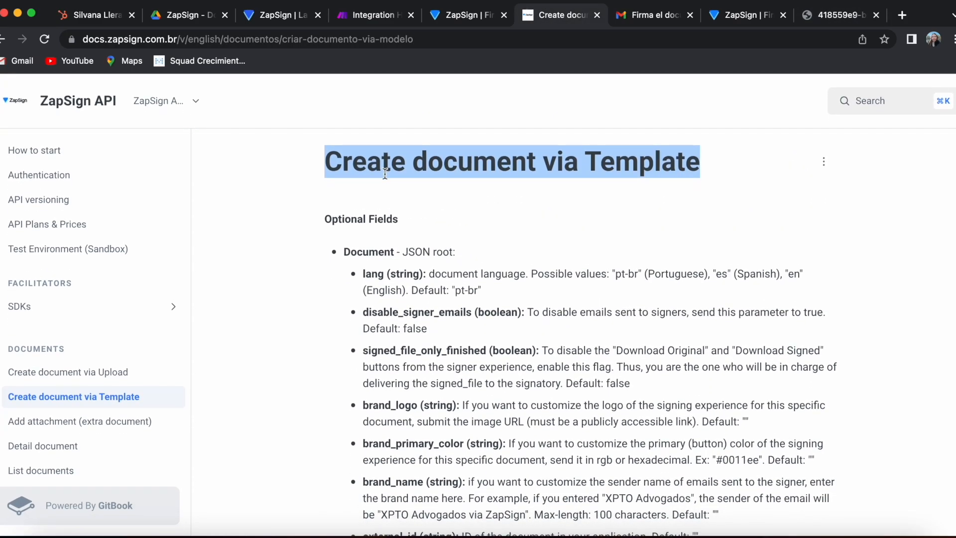
scroll(99, 302, down, 3)
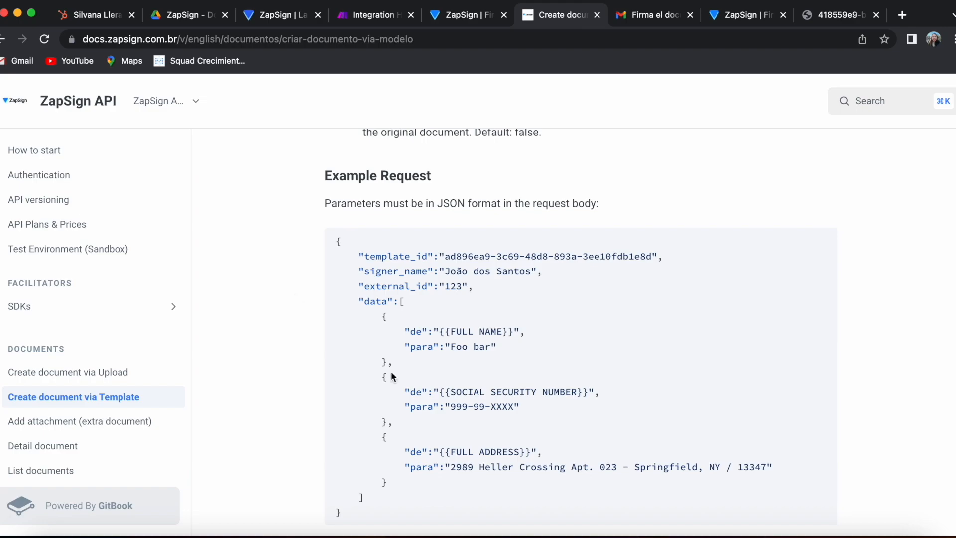
scroll(386, 164, up, 15)
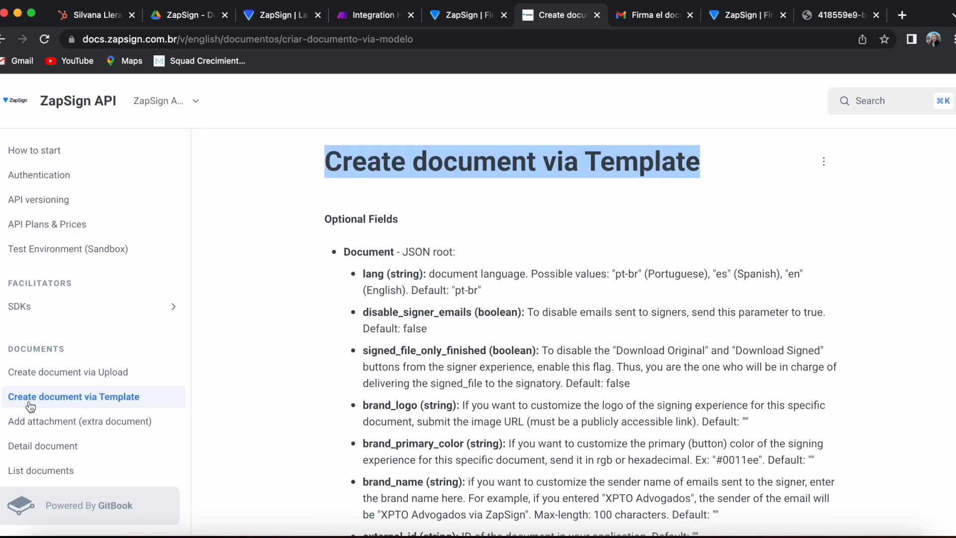
scroll(60, 348, down, 3)
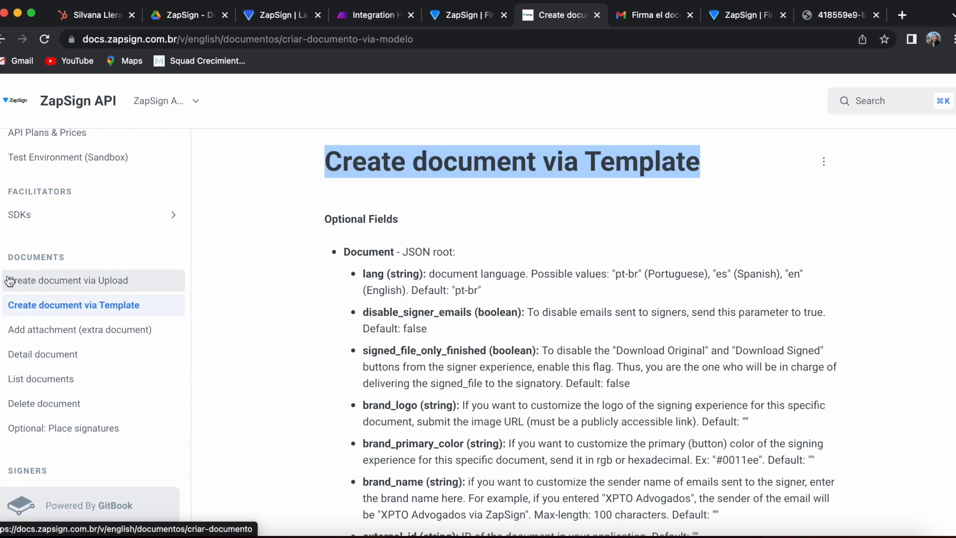